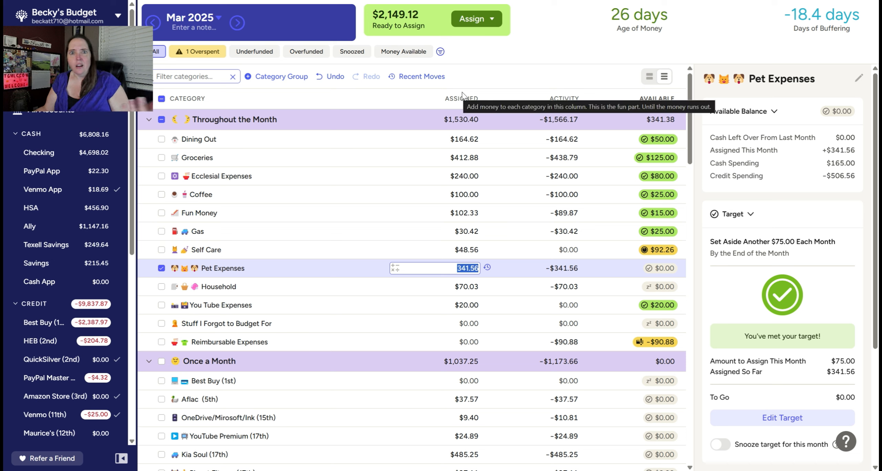
# Step: Check the Pet Expenses category in the April 2025 budget and return to March 2025
pyautogui.click(561, 64)
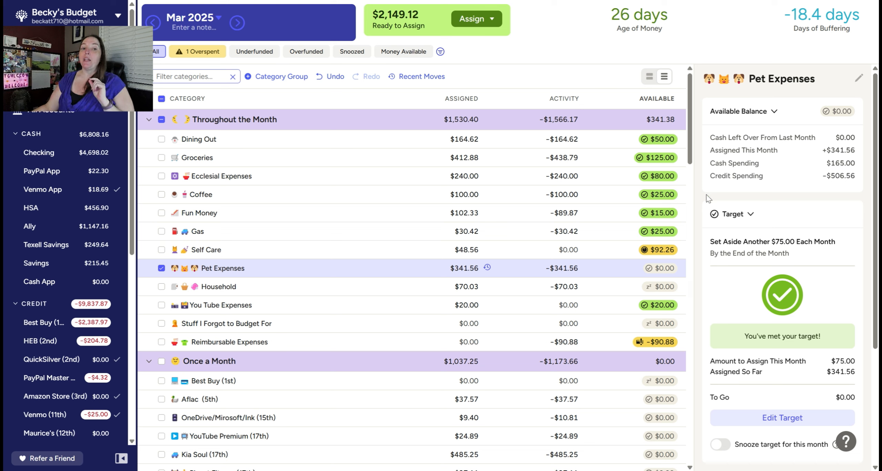
pyautogui.click(237, 23)
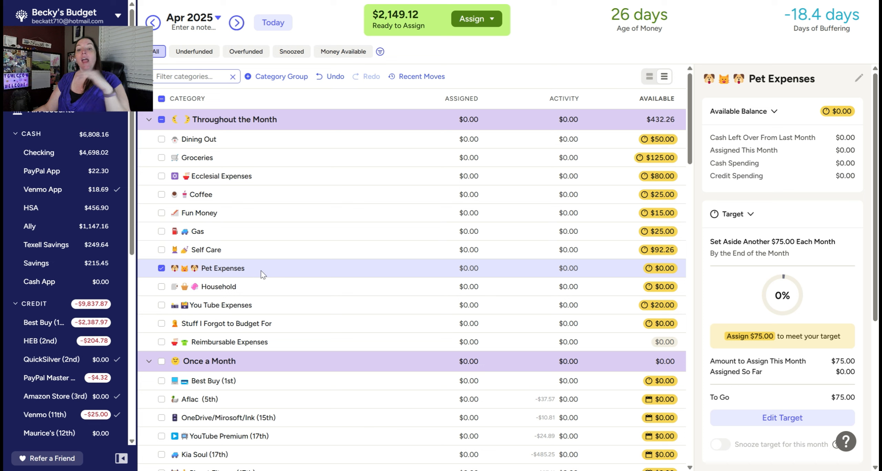
pyautogui.click(427, 268)
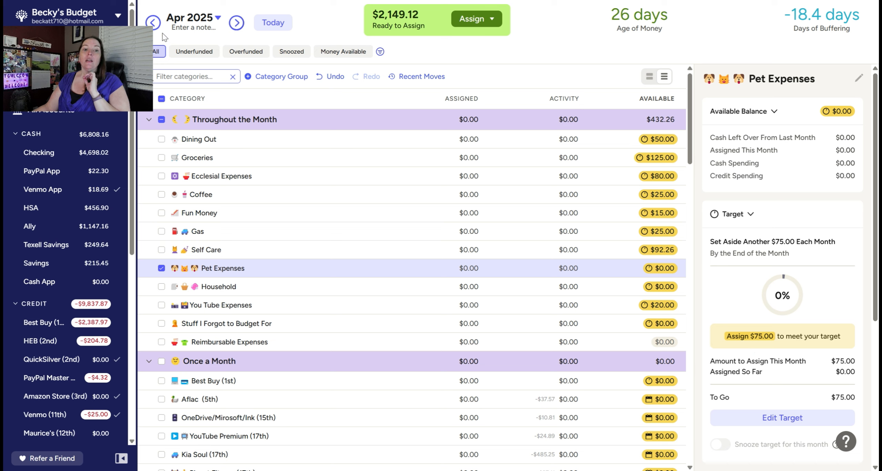
pyautogui.click(153, 23)
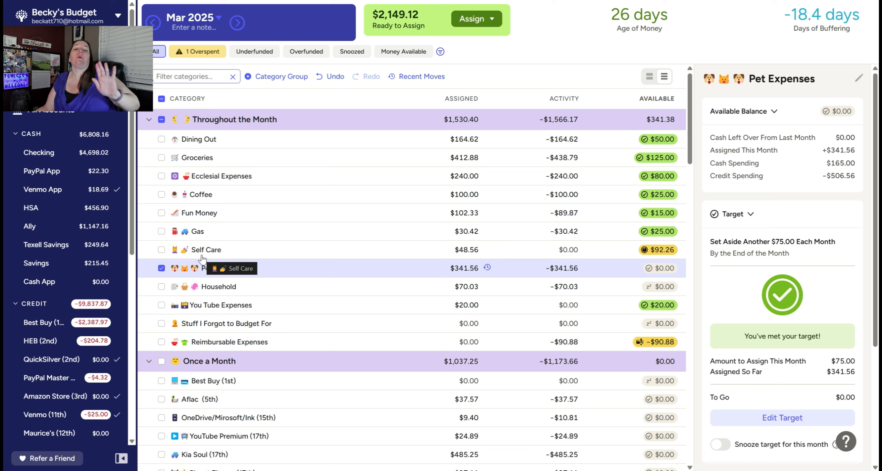
# Step: Deselect the Pet Expenses category in the March 2025 budget
pyautogui.click(161, 268)
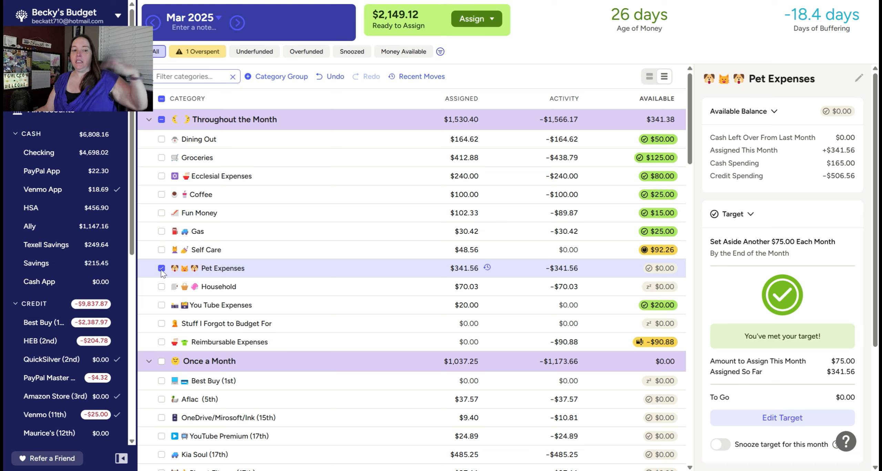
pyautogui.click(161, 268)
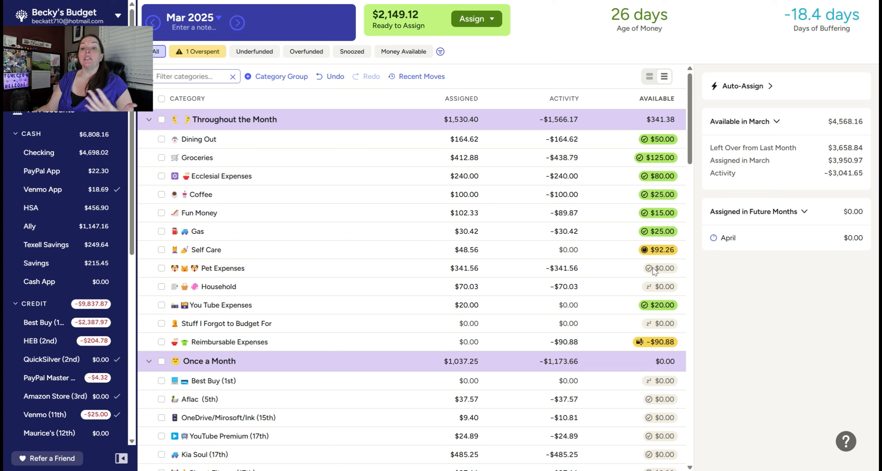
pyautogui.moveTo(655, 270)
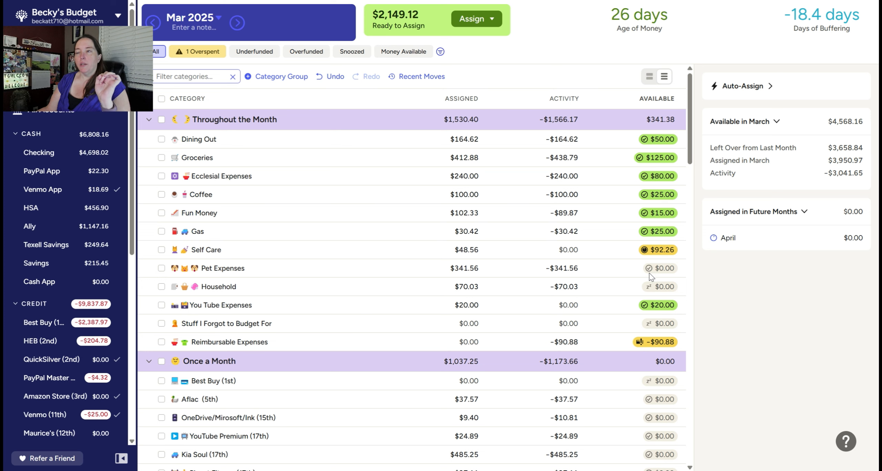
# Step: Assign $90.88 to Reimbursable Expenses for March 2025 and deselect the category
pyautogui.scroll(-2, 427, 286)
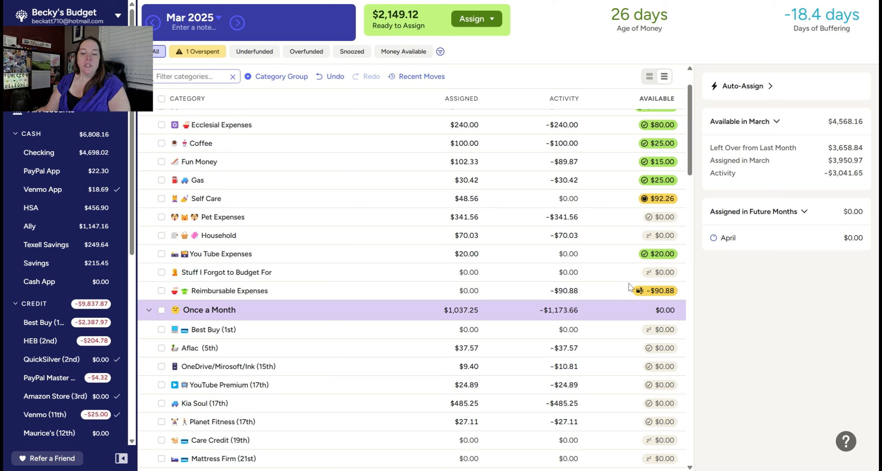
pyautogui.click(435, 298)
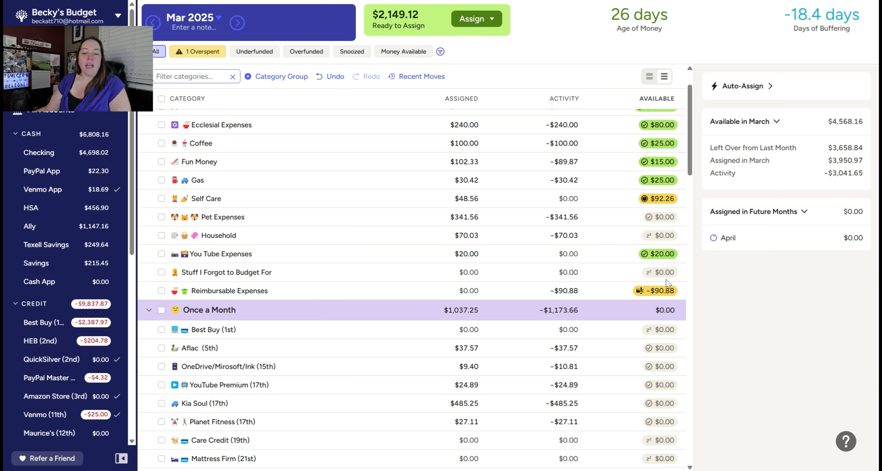
pyautogui.click(525, 297)
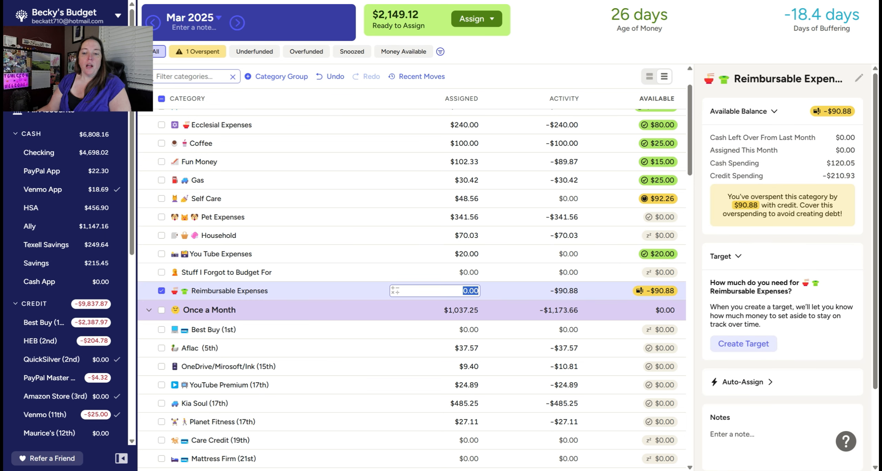
pyautogui.write('90.88')
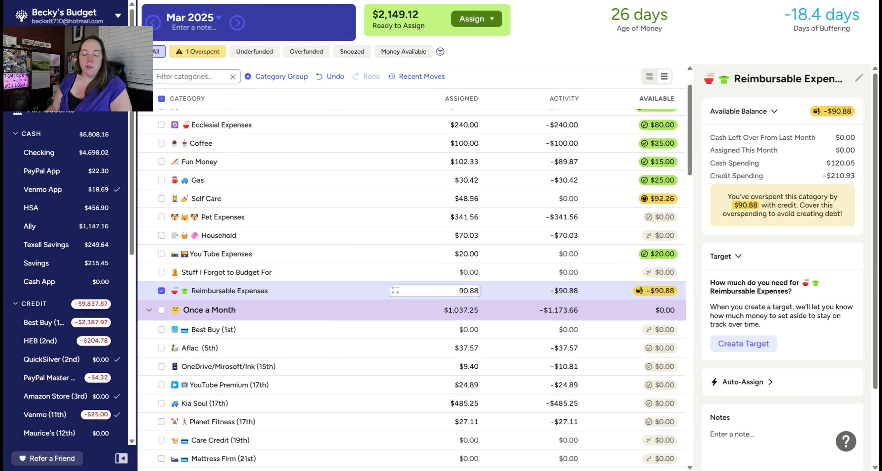
pyautogui.press('Return')
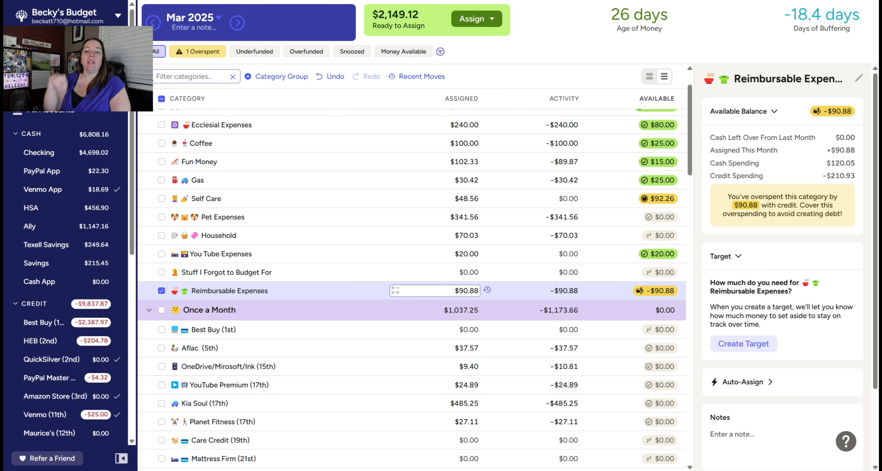
pyautogui.scroll(1, 176, 229)
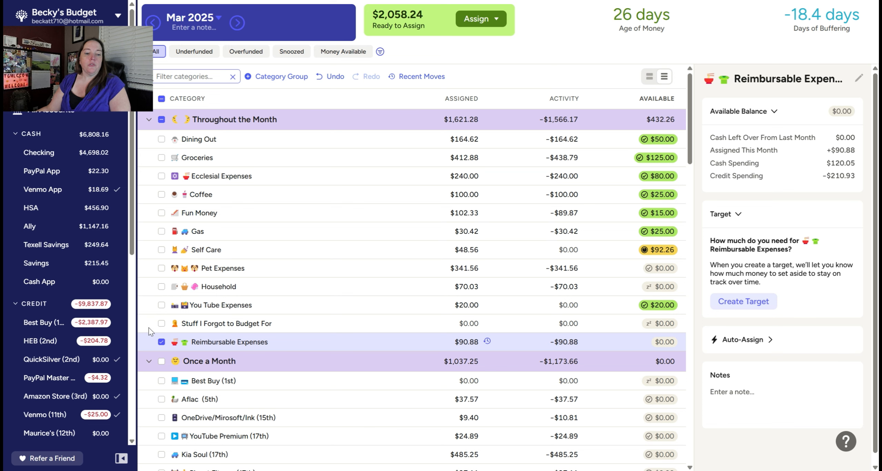
pyautogui.click(162, 342)
# Step: Snooze the Water (27th) target for March 2025 and deselect the category
pyautogui.scroll(-9, 238, 342)
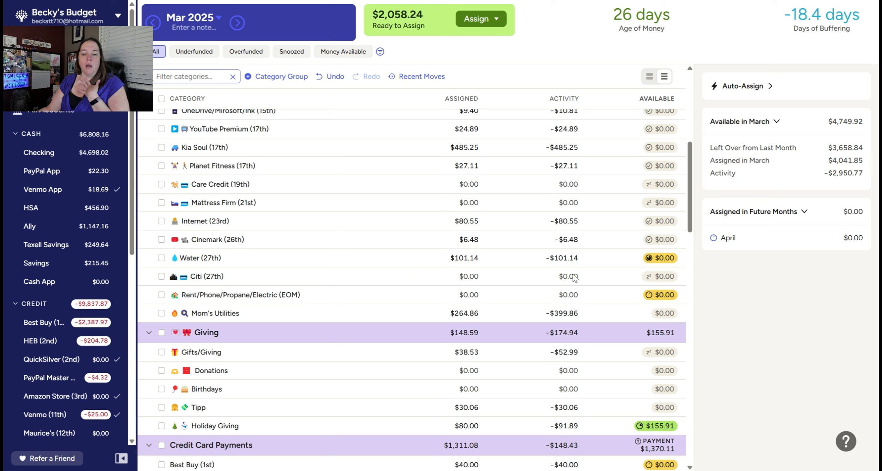
pyautogui.click(241, 256)
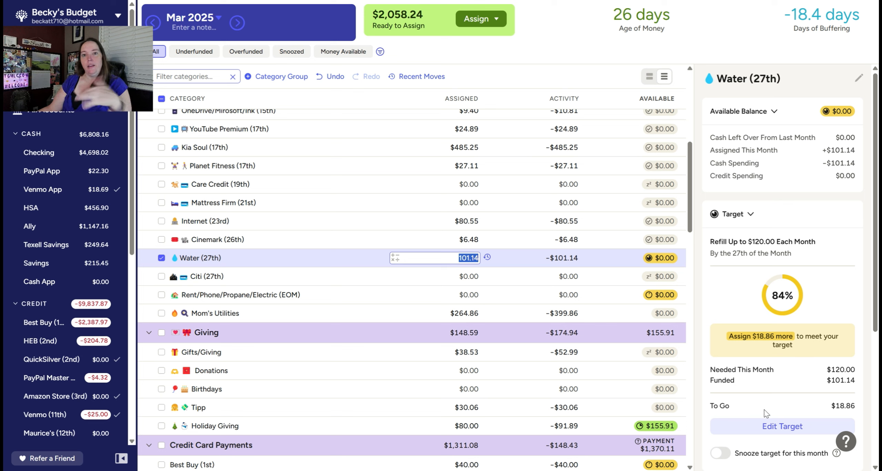
pyautogui.click(719, 454)
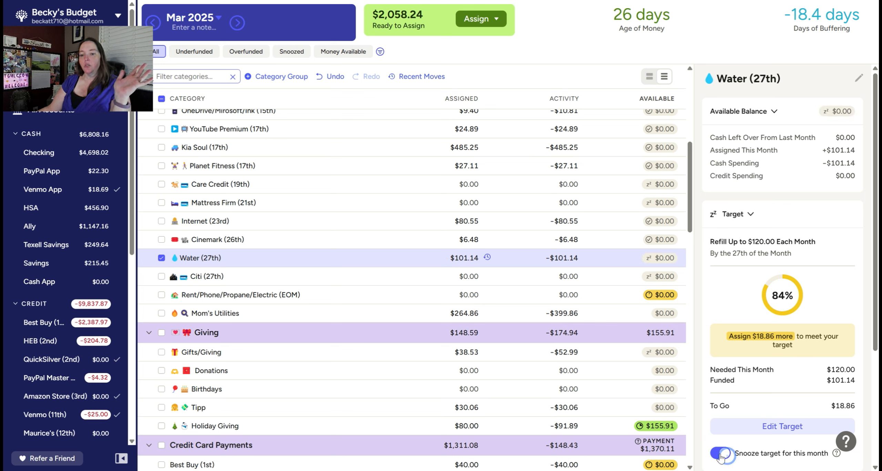
pyautogui.click(160, 258)
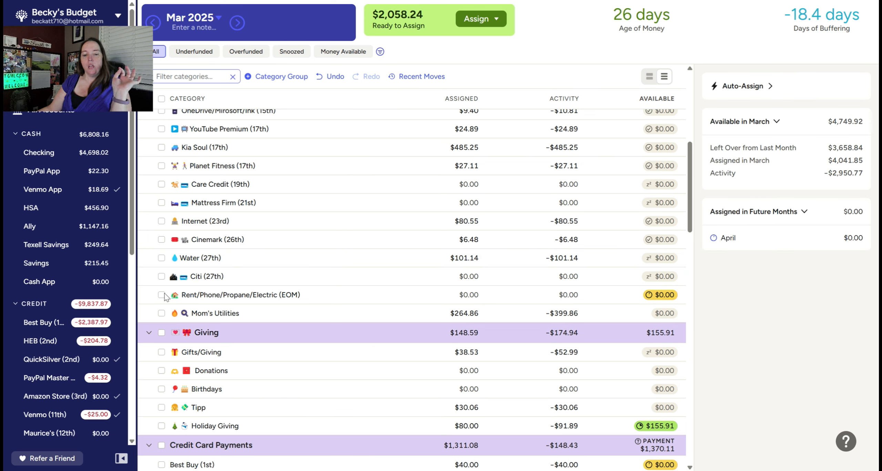
# Step: Review the assigned and available amounts in the Credit Card Payments, Giving and Once a Month groups
pyautogui.scroll(-10, 270, 308)
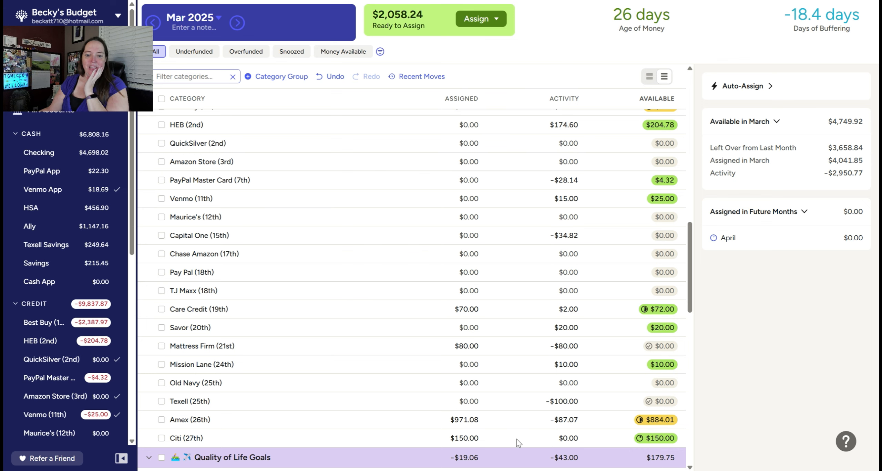
pyautogui.scroll(5, 518, 443)
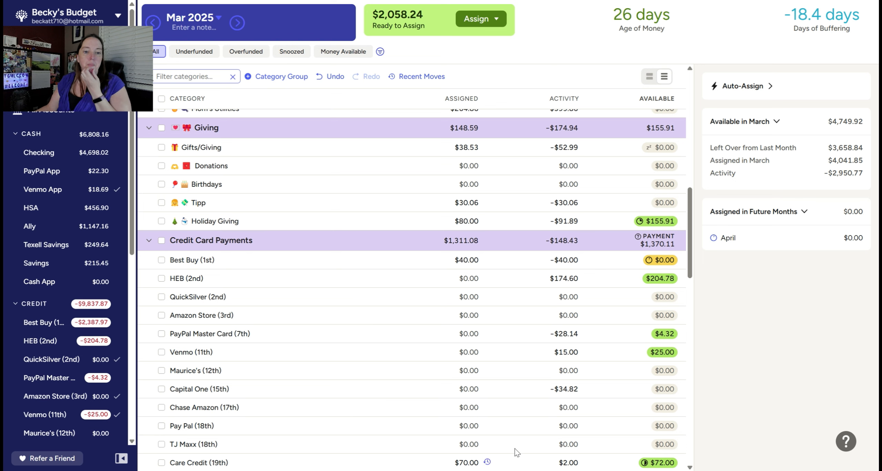
pyautogui.moveTo(517, 470)
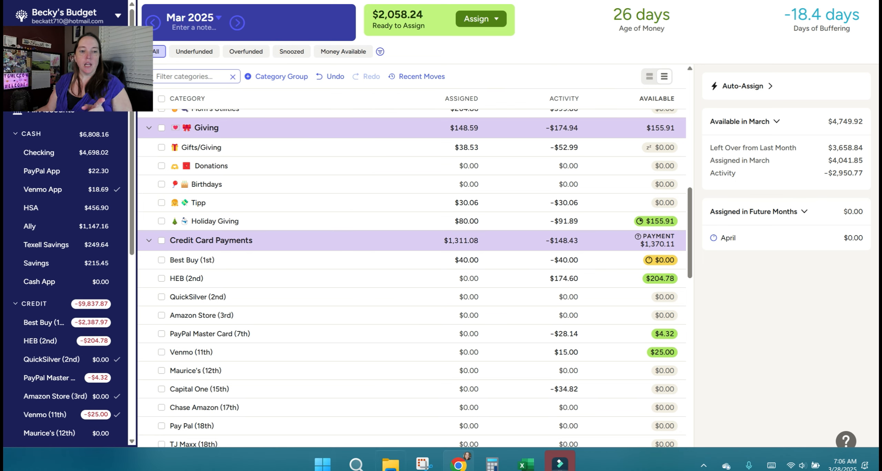
pyautogui.scroll(-4, 431, 283)
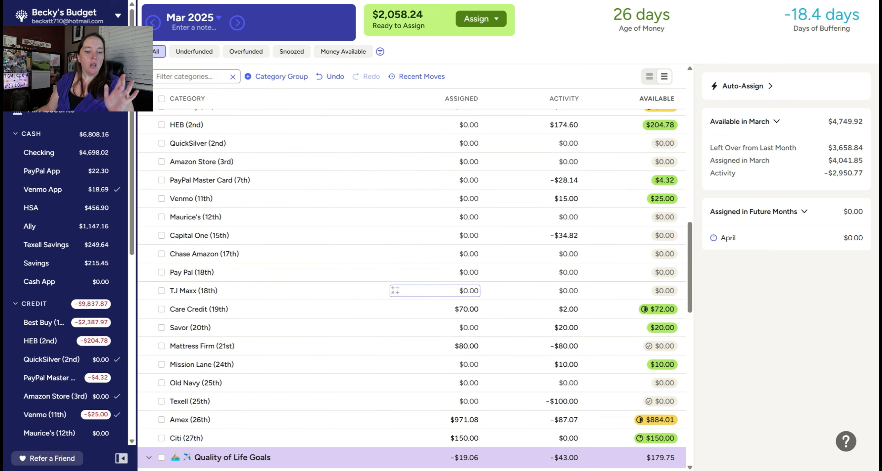
pyautogui.scroll(5, 413, 291)
pyautogui.scroll(-2, 413, 241)
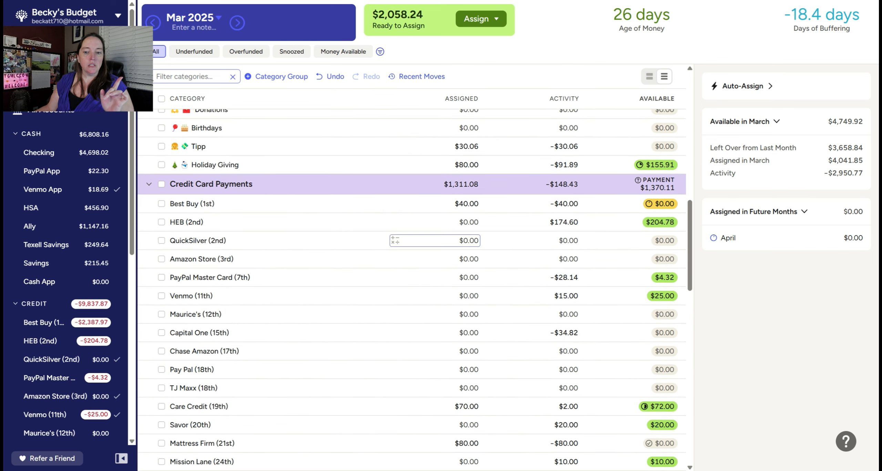
pyautogui.scroll(6, 434, 252)
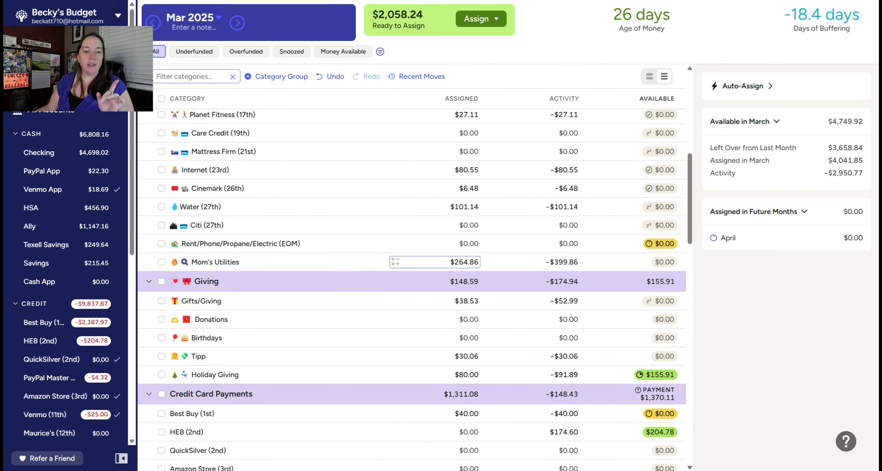
pyautogui.scroll(3, 368, 288)
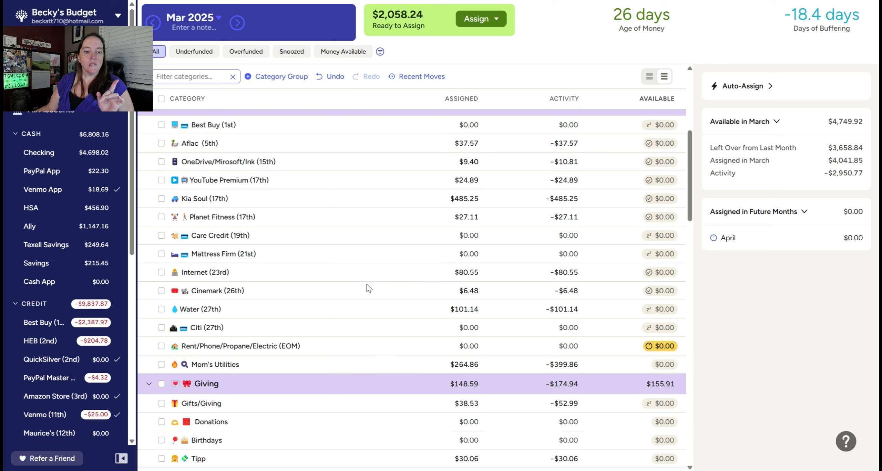
pyautogui.click(379, 309)
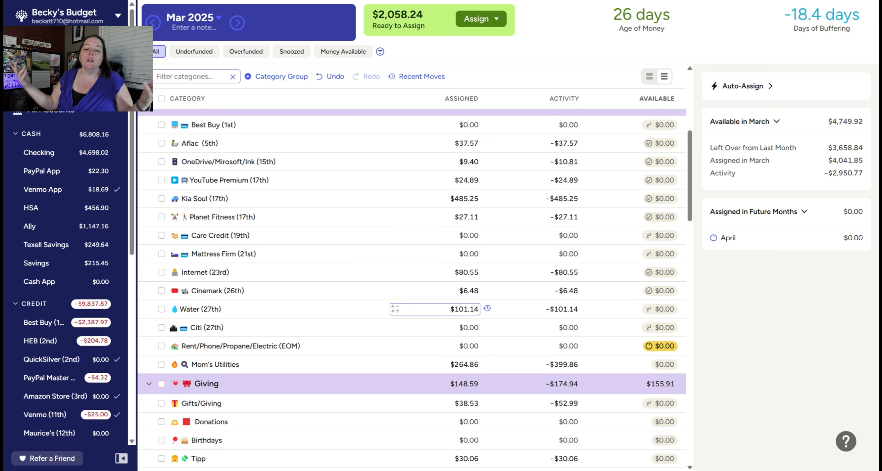
# Step: Assign $562.33 to Rent/Phone/Propane/Electric (EOM) and snooze its target for March 2025
pyautogui.scroll(-3, 435, 355)
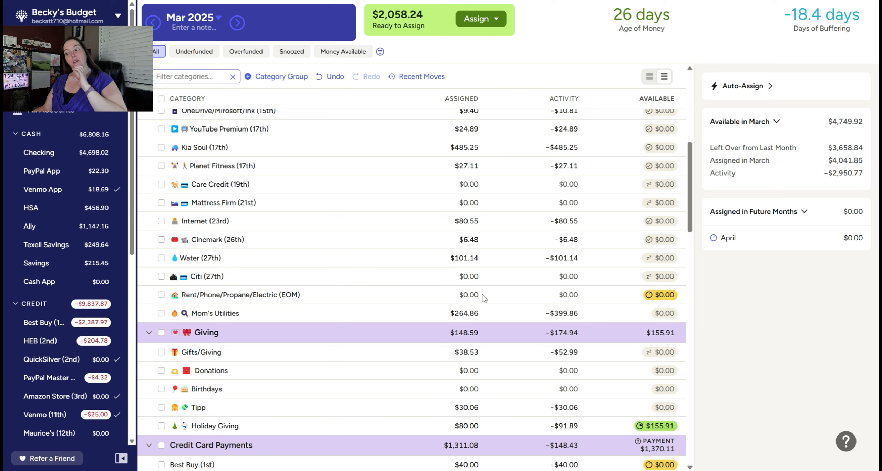
pyautogui.click(406, 295)
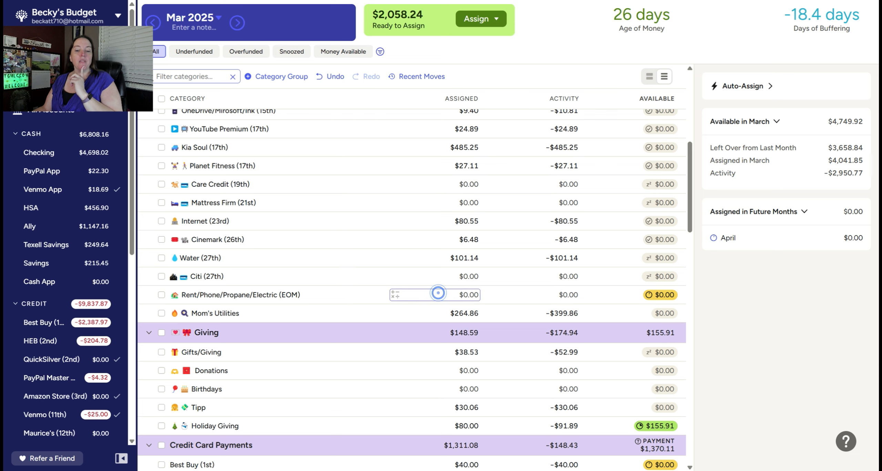
pyautogui.click(438, 293)
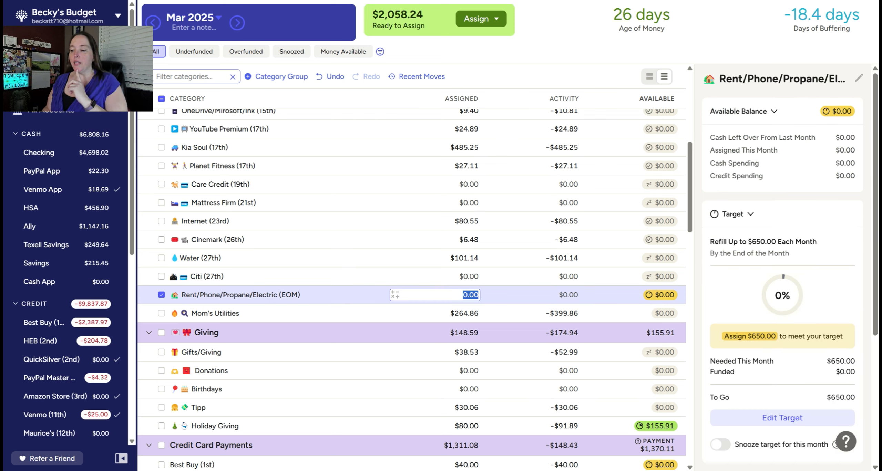
pyautogui.write('562.33')
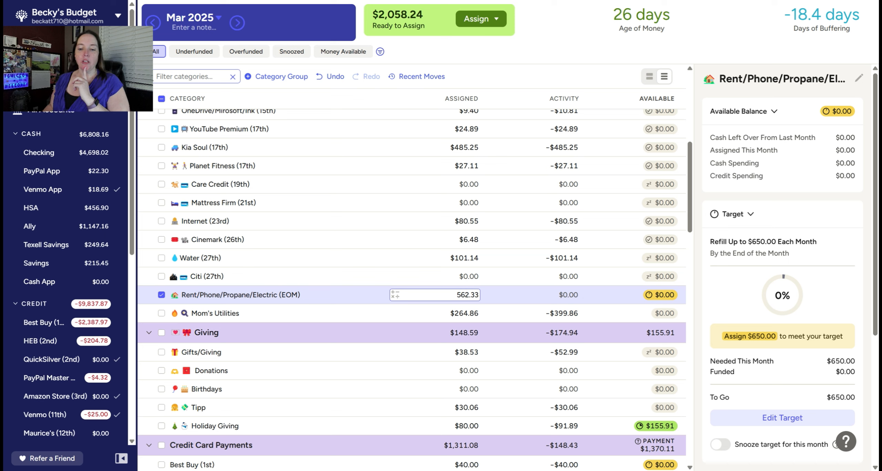
pyautogui.press('Return')
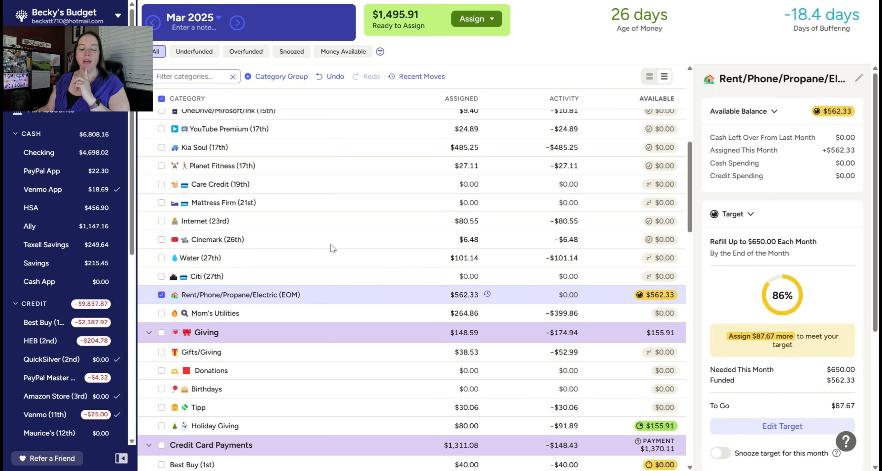
pyautogui.scroll(-1, 769, 445)
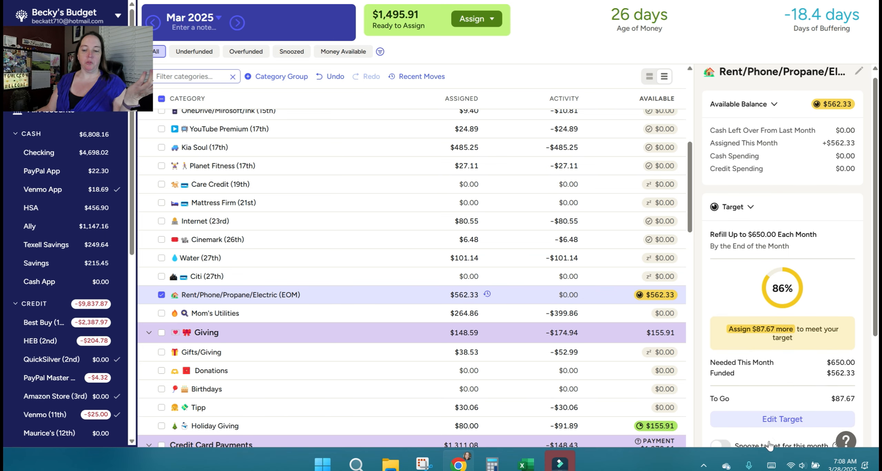
pyautogui.click(720, 401)
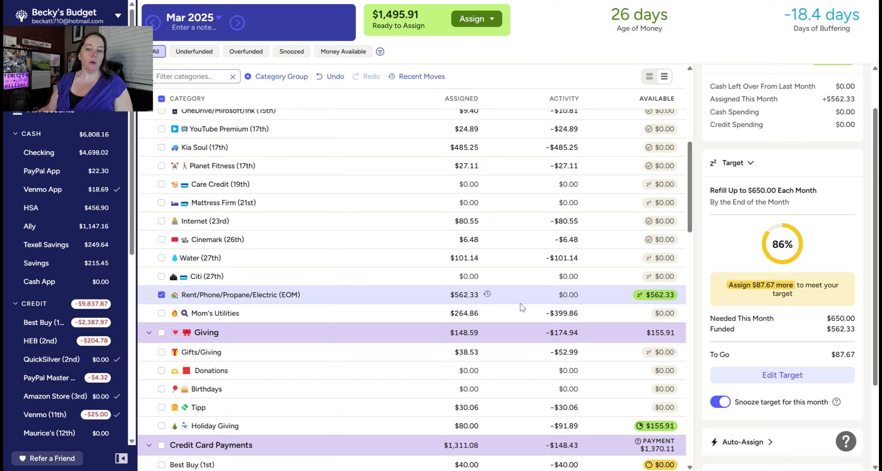
pyautogui.click(472, 296)
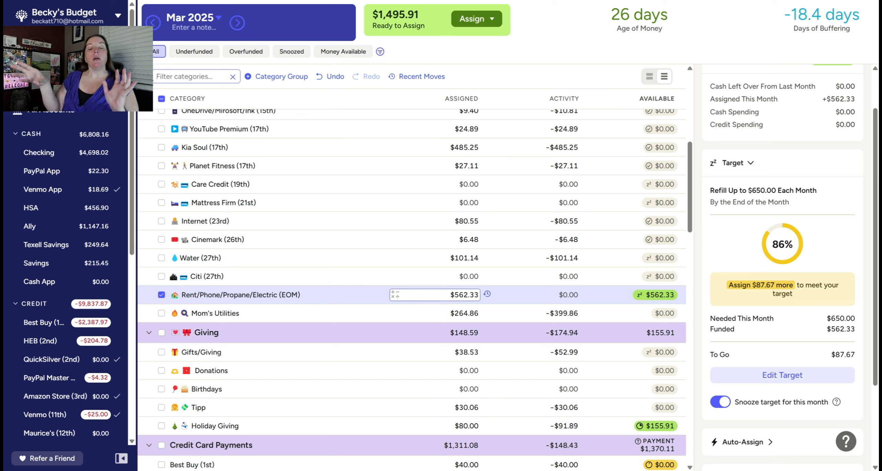
pyautogui.scroll(8, 488, 297)
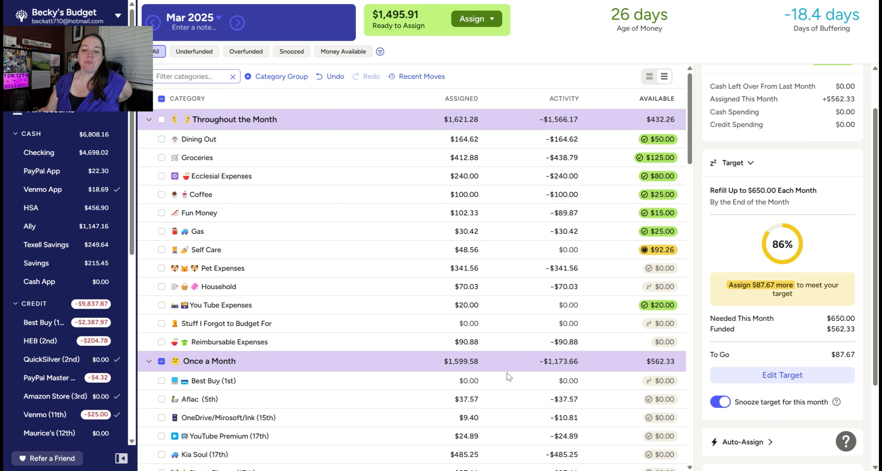
pyautogui.scroll(-9, 508, 377)
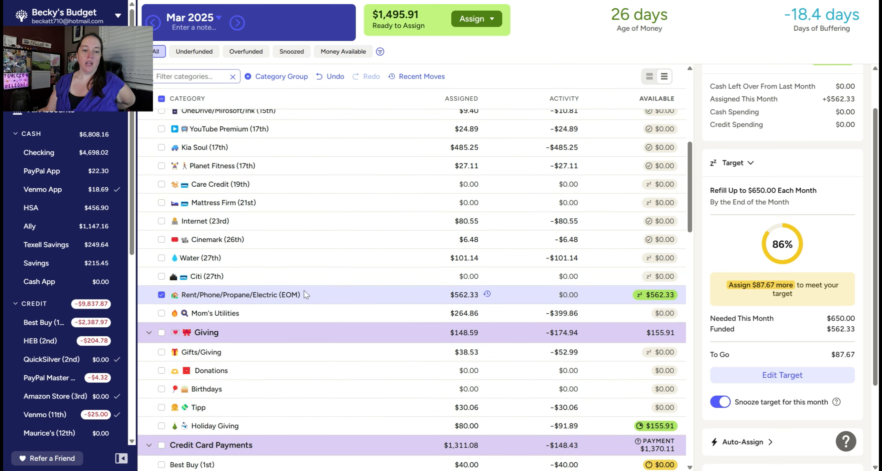
# Step: Deselect Rent/Phone/Propane/Electric (EOM) and set the first baby category in the No Touchy! group to $8.00 assigned for March 2025
pyautogui.click(161, 295)
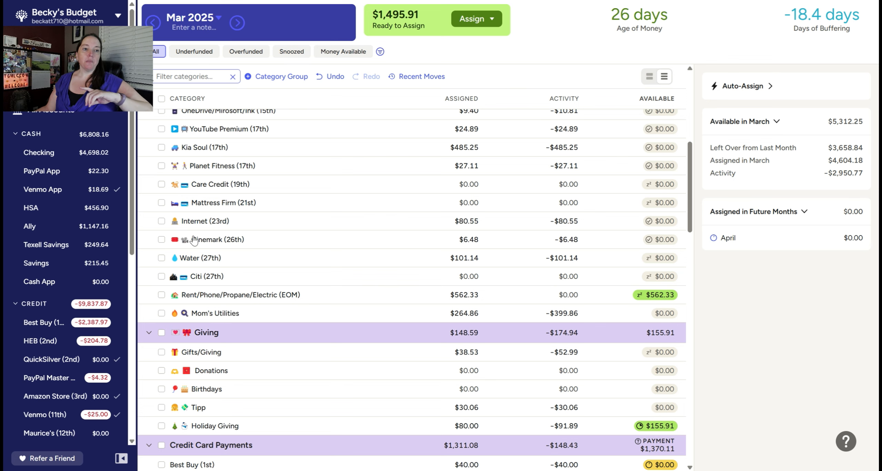
pyautogui.scroll(-8, 276, 279)
pyautogui.scroll(-12, 280, 279)
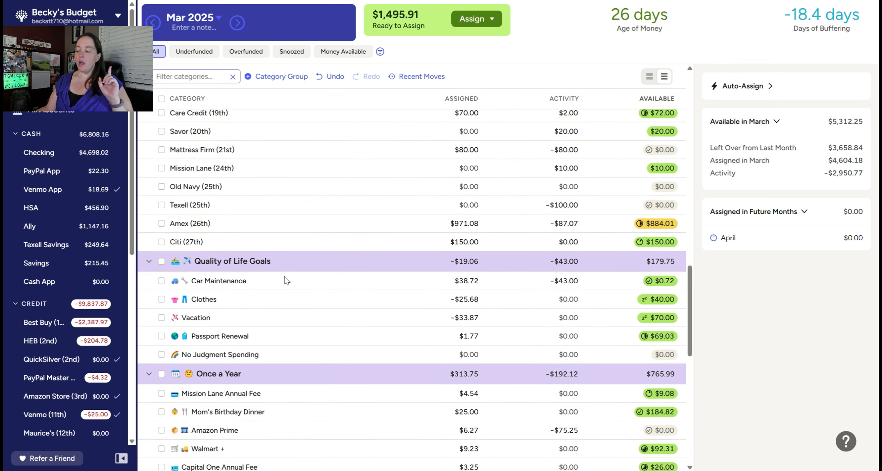
pyautogui.scroll(-6, 287, 281)
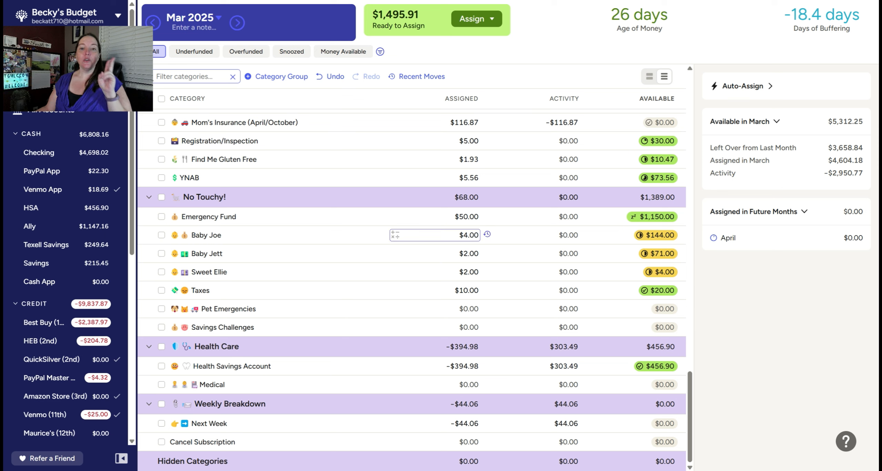
pyautogui.click(463, 235)
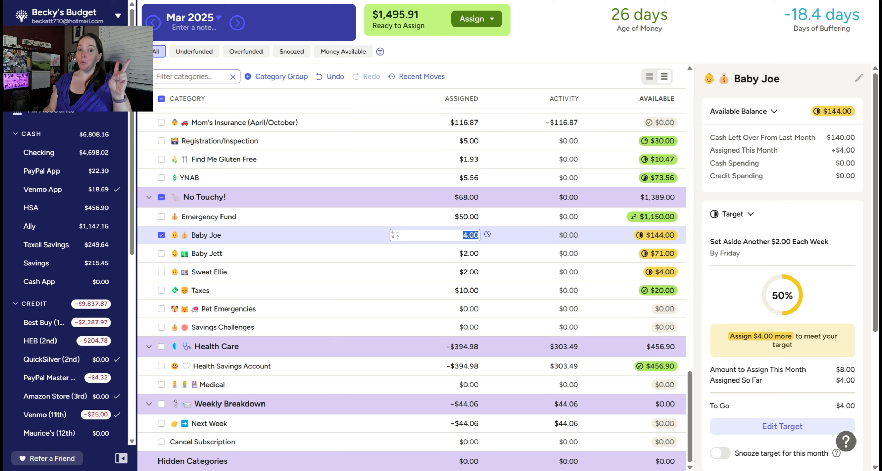
pyautogui.write('8')
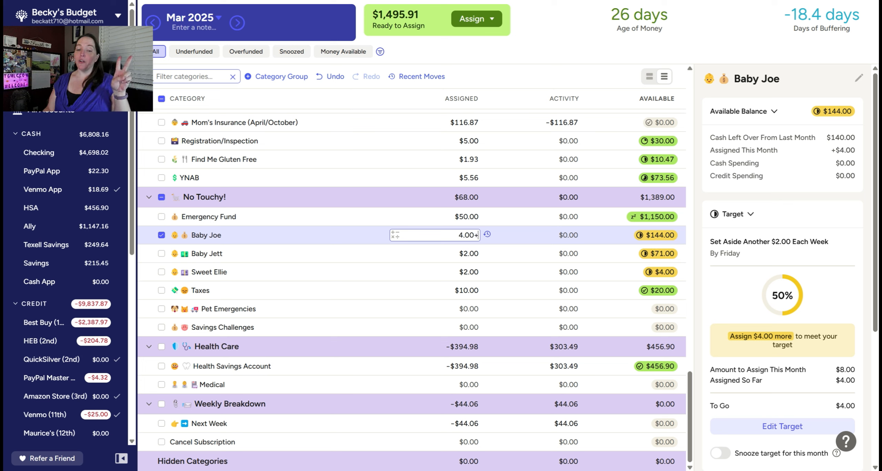
pyautogui.write('.00')
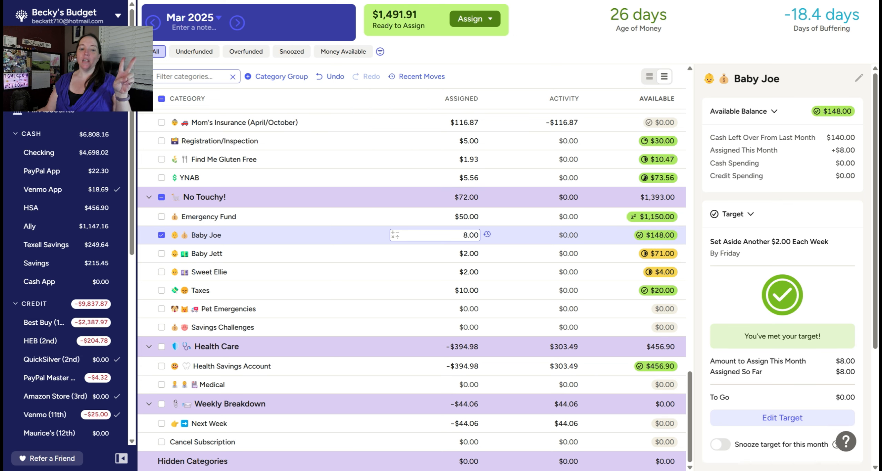
pyautogui.press('Return')
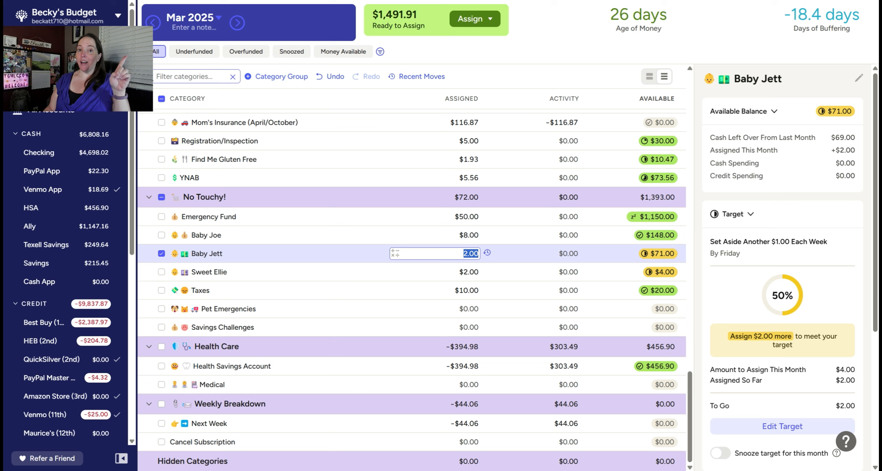
# Step: Set the two No Touchy! categories directly above Taxes to $4.00 assigned each for March 2025, leaving no category selected
pyautogui.write('4.00')
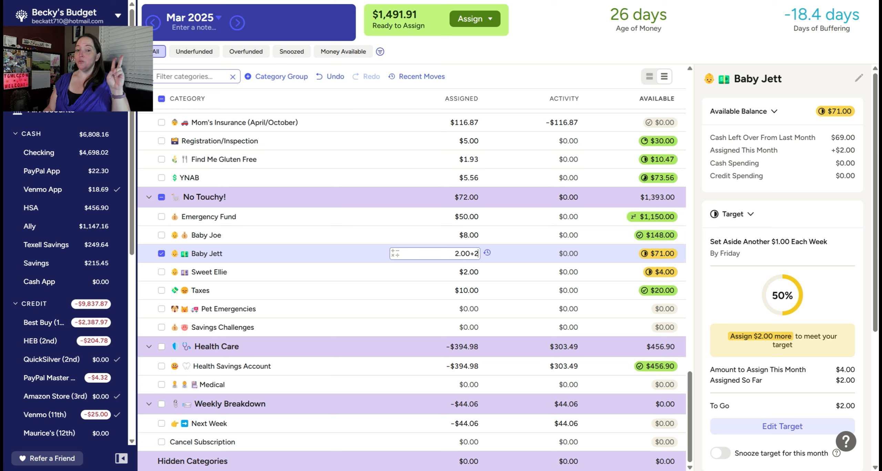
pyautogui.press('Return')
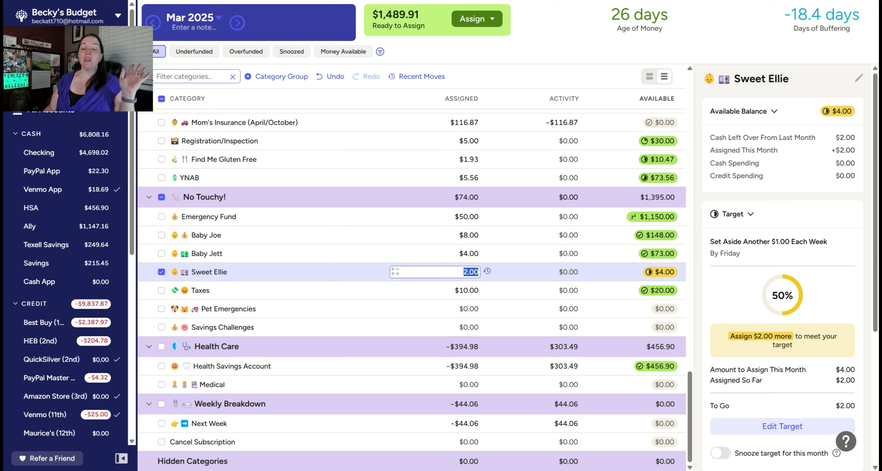
pyautogui.write('4.00')
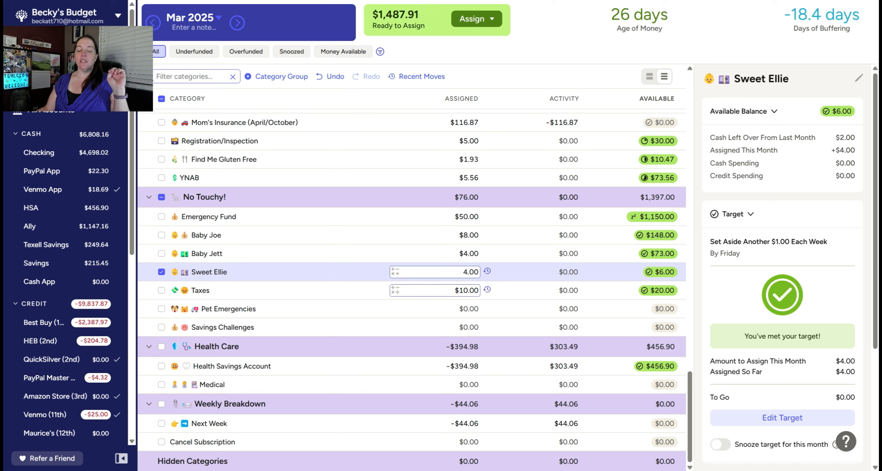
pyautogui.click(467, 291)
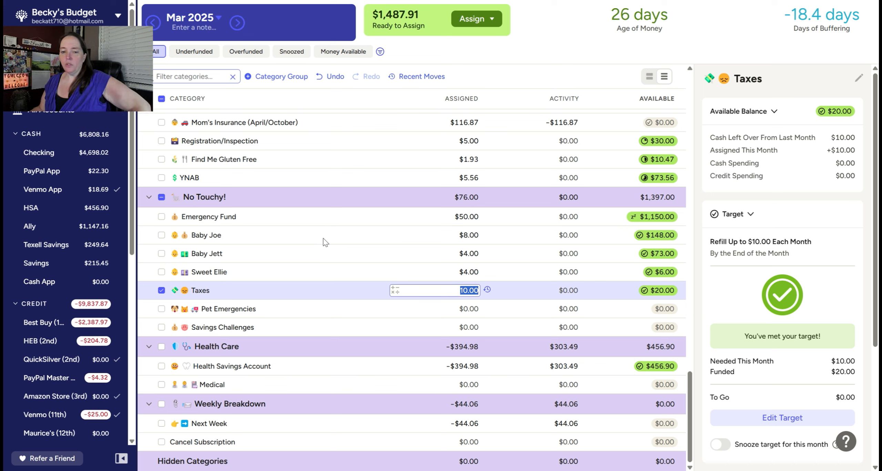
pyautogui.click(162, 290)
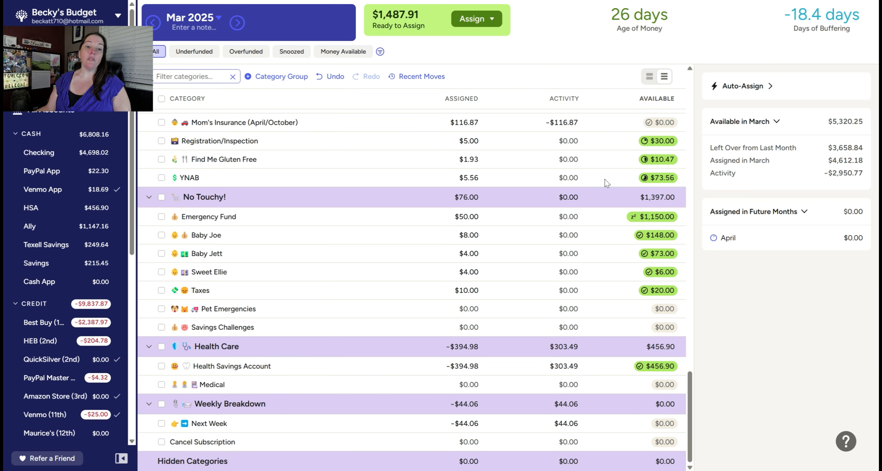
# Step: Switch the budget to April 2025 and assign $75 to Pet Expenses
pyautogui.click(237, 29)
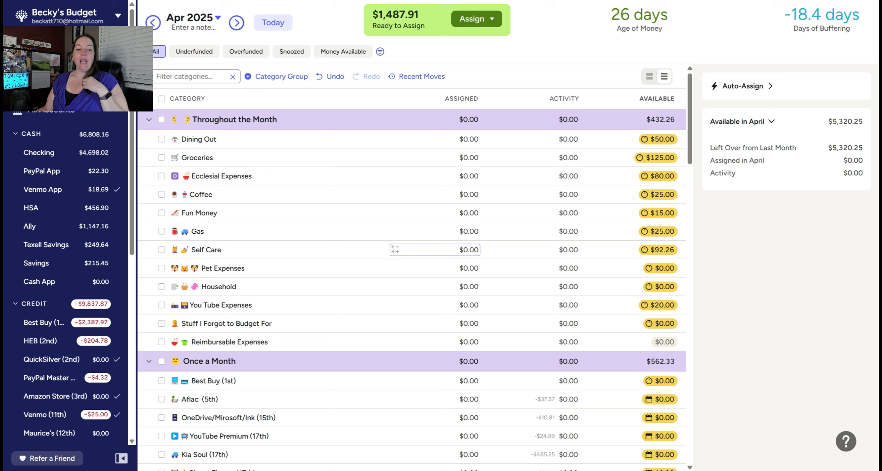
pyautogui.click(454, 271)
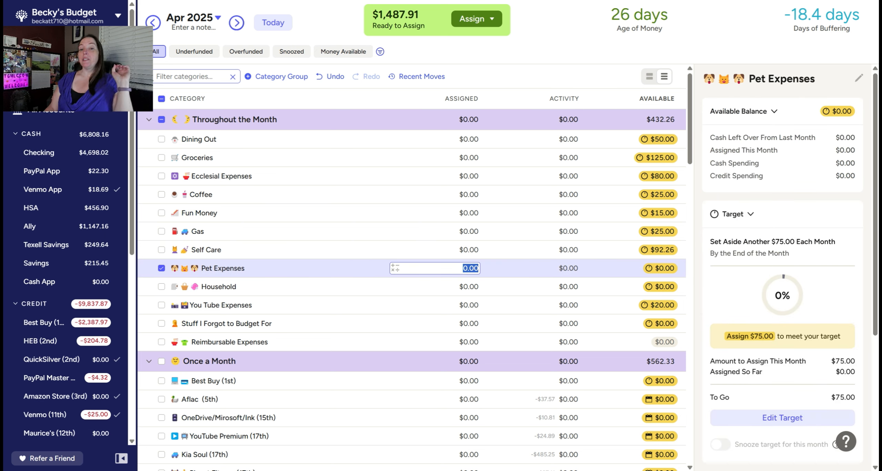
pyautogui.write('75')
pyautogui.press('Return')
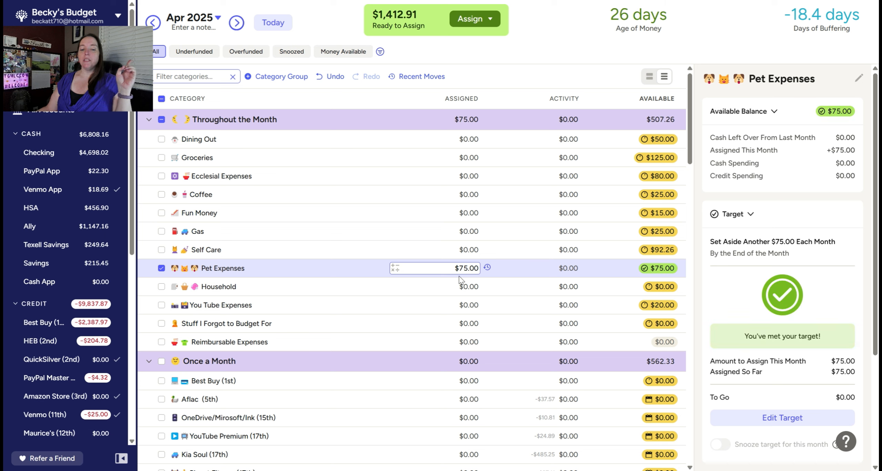
# Step: Assign $125 to Household for April 2025
pyautogui.click(471, 288)
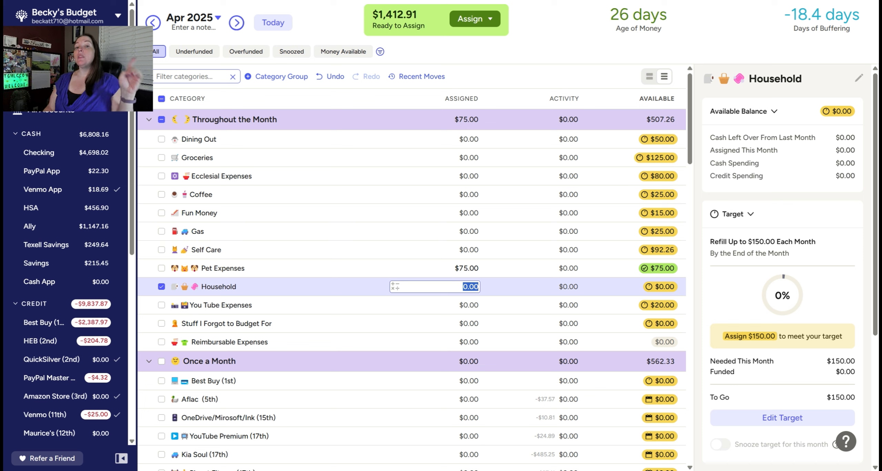
pyautogui.write('125')
pyautogui.press('Return')
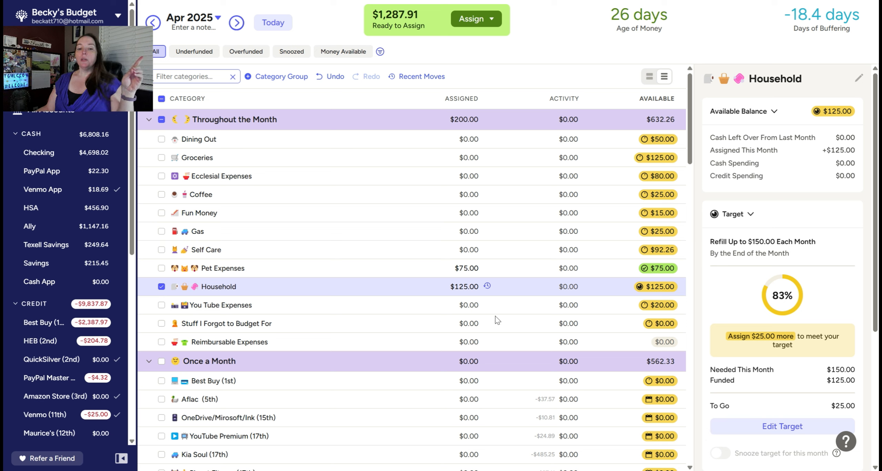
# Step: Check the You Tube Expenses target and assign $40 to Stuff I Forgot to Budget For in April 2025
pyautogui.click(498, 307)
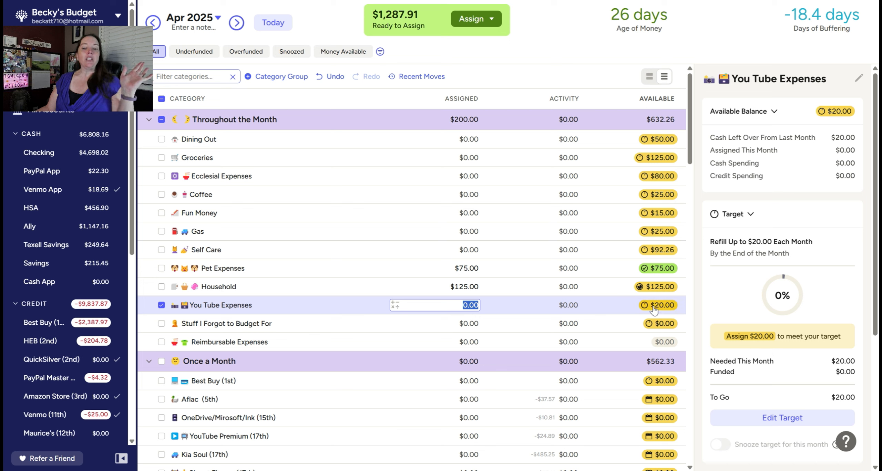
pyautogui.moveTo(653, 307)
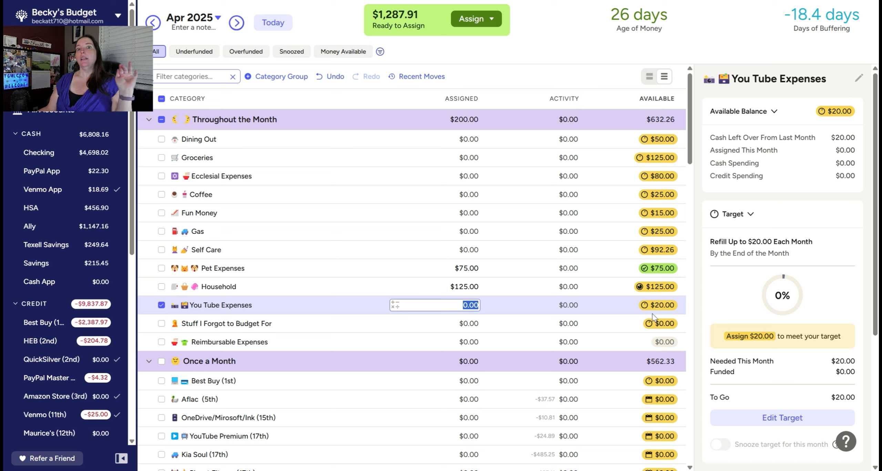
pyautogui.click(468, 324)
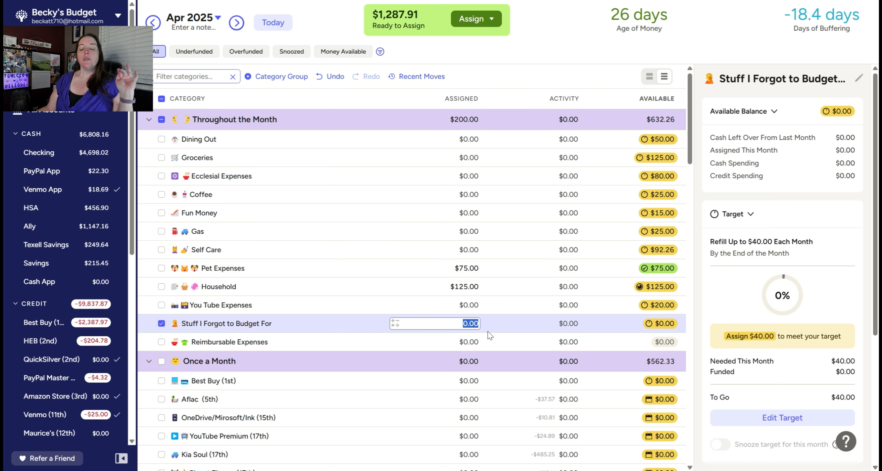
pyautogui.press('Return')
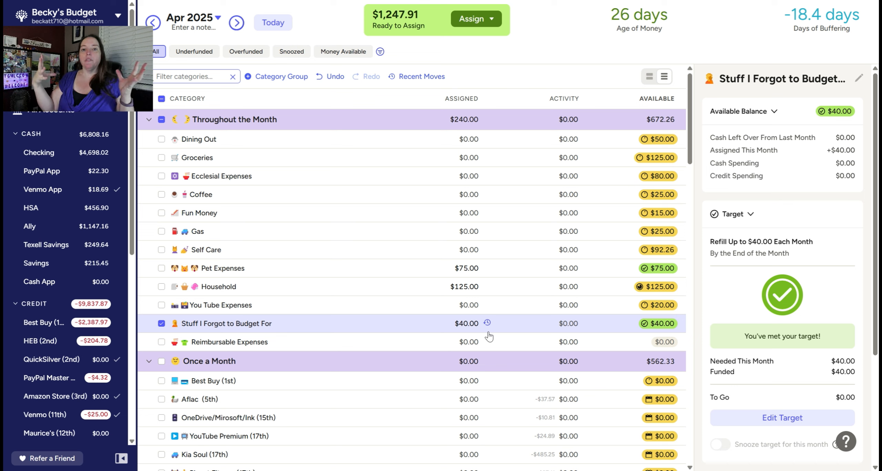
pyautogui.click(477, 342)
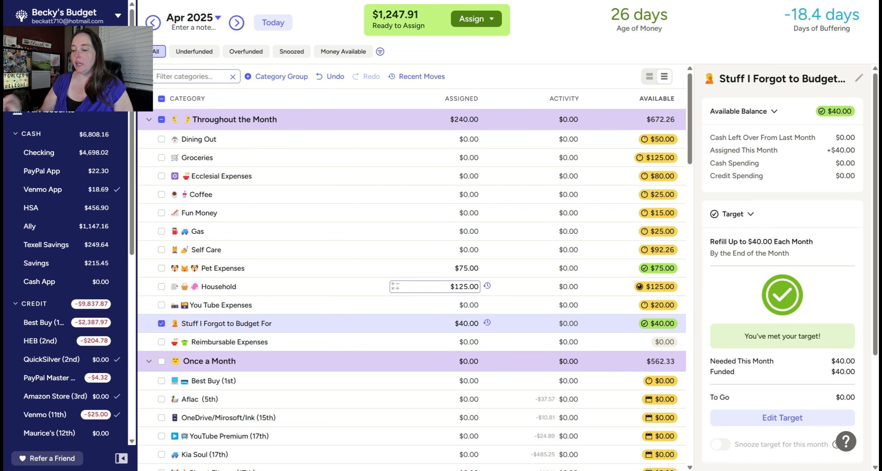
# Step: Assign $125 to Gifts/Giving in the Giving group for April 2025
pyautogui.scroll(-5, 469, 277)
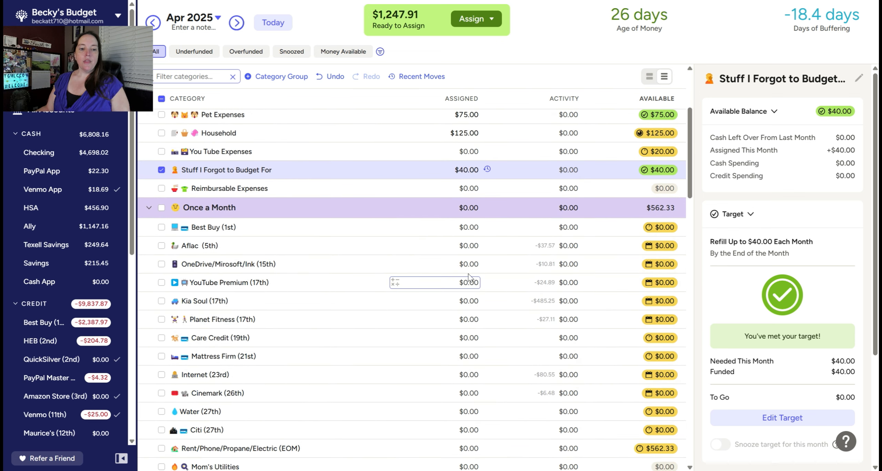
pyautogui.scroll(-3, 469, 277)
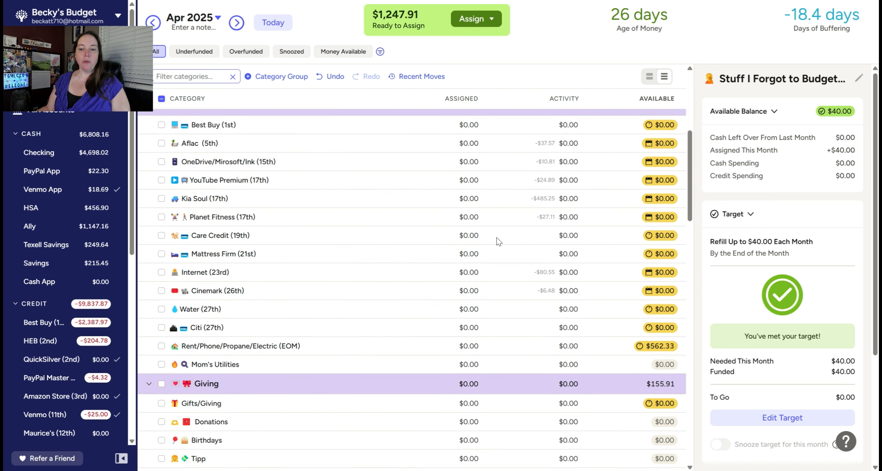
pyautogui.scroll(-3, 499, 241)
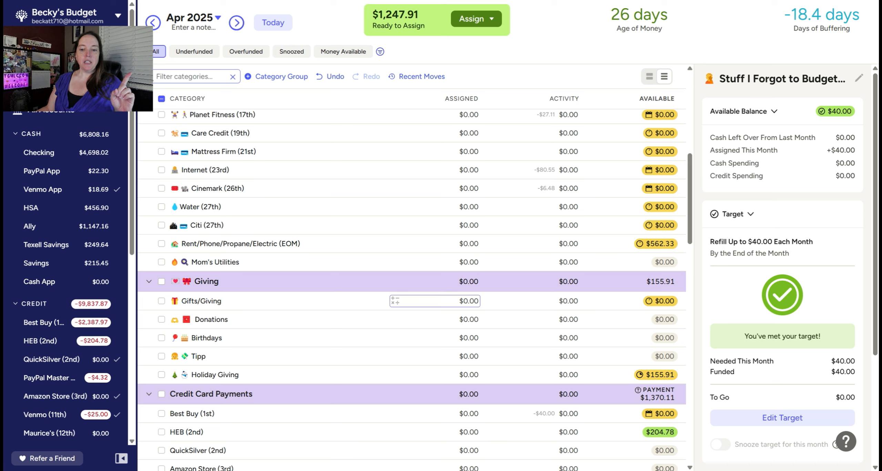
pyautogui.click(464, 301)
pyautogui.write('150')
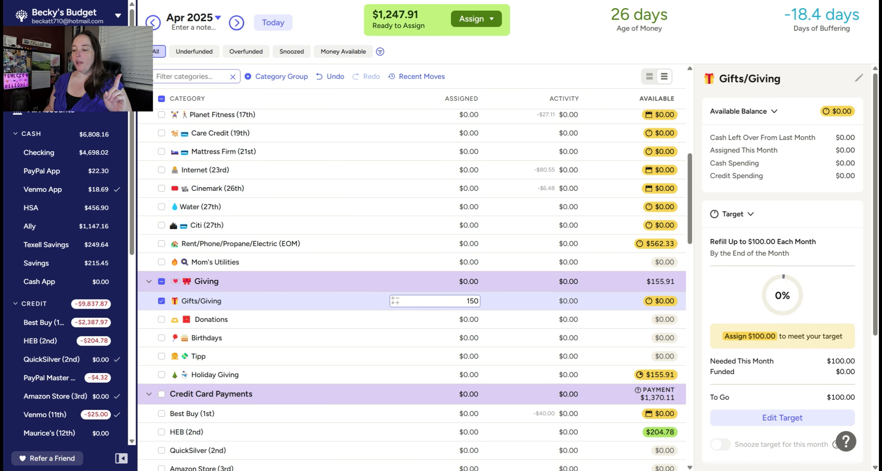
pyautogui.press('BackSpace')
pyautogui.press('BackSpace')
pyautogui.write('2')
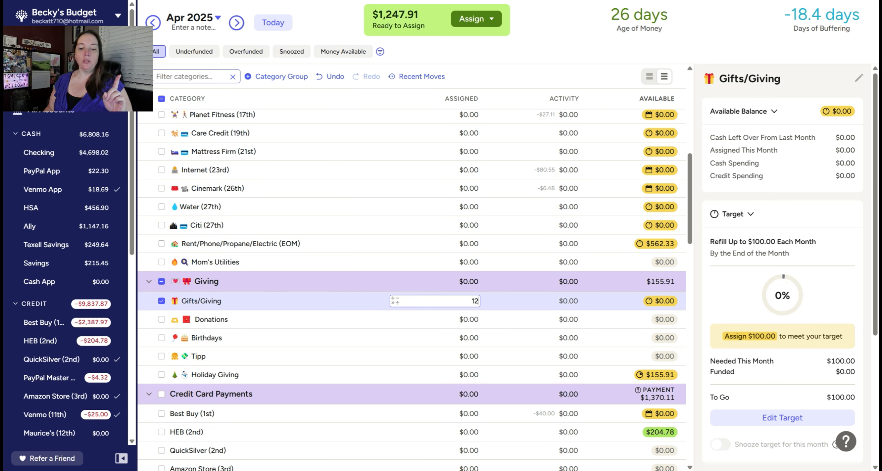
pyautogui.write('5')
pyautogui.press('Return')
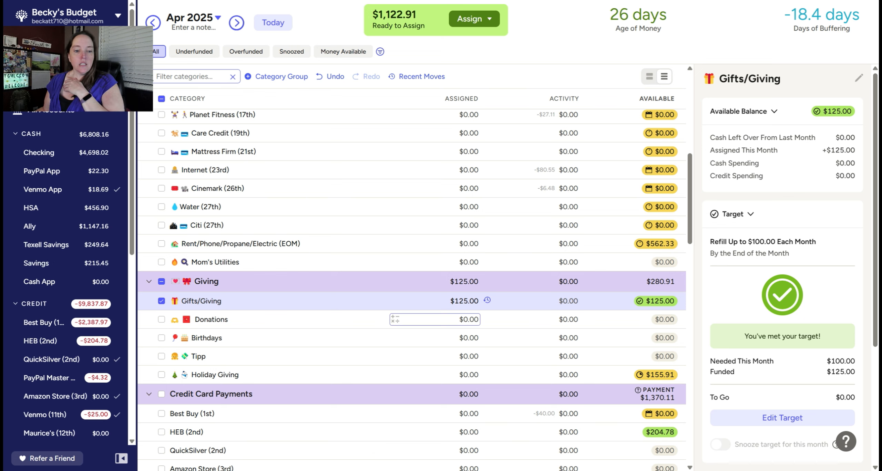
# Step: Assign $10 to Taxes in the No Touchy! group for April 2025
pyautogui.scroll(-8, 430, 317)
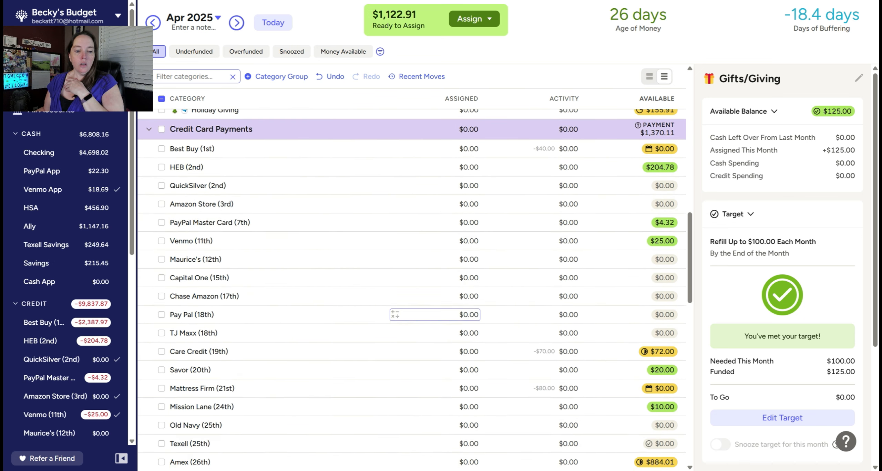
pyautogui.scroll(-15, 436, 330)
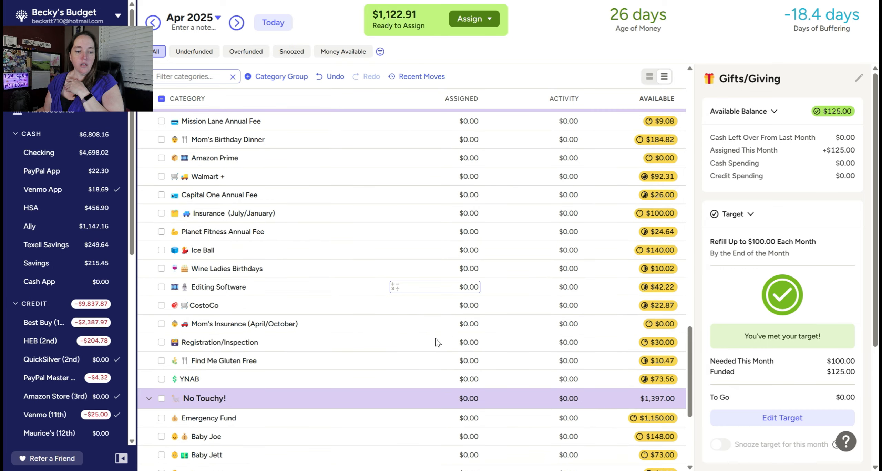
pyautogui.scroll(-6, 437, 343)
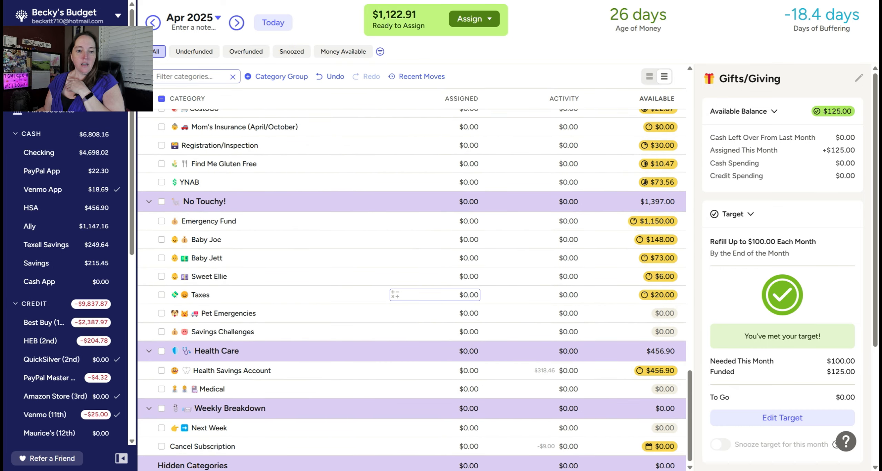
pyautogui.click(471, 295)
pyautogui.write('10')
pyautogui.press('Return')
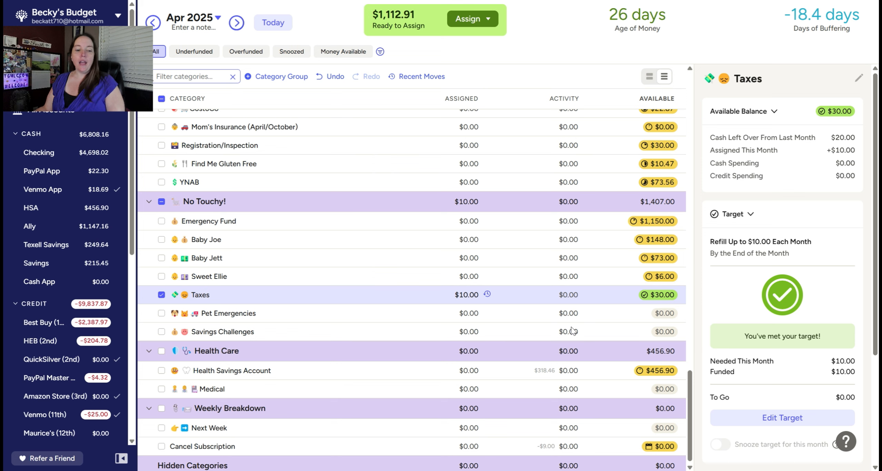
# Step: Assign $40 to Best Buy (1st) in the Once a Month group for April 2025
pyautogui.scroll(18, 520, 334)
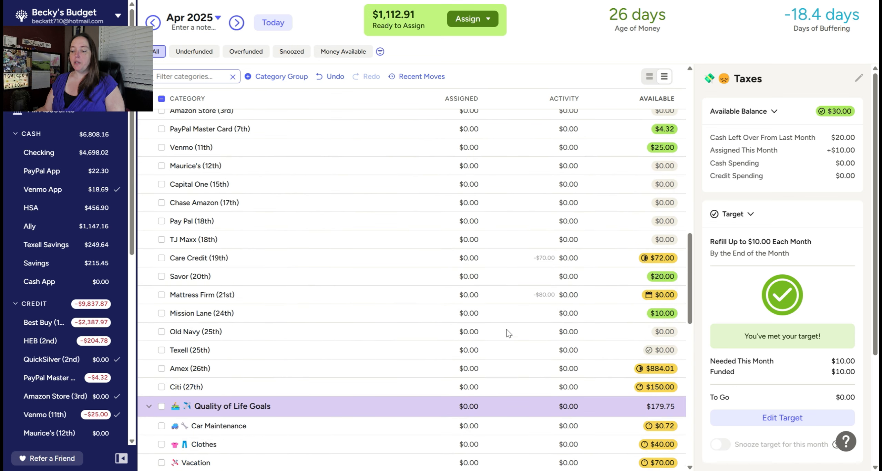
pyautogui.scroll(15, 509, 334)
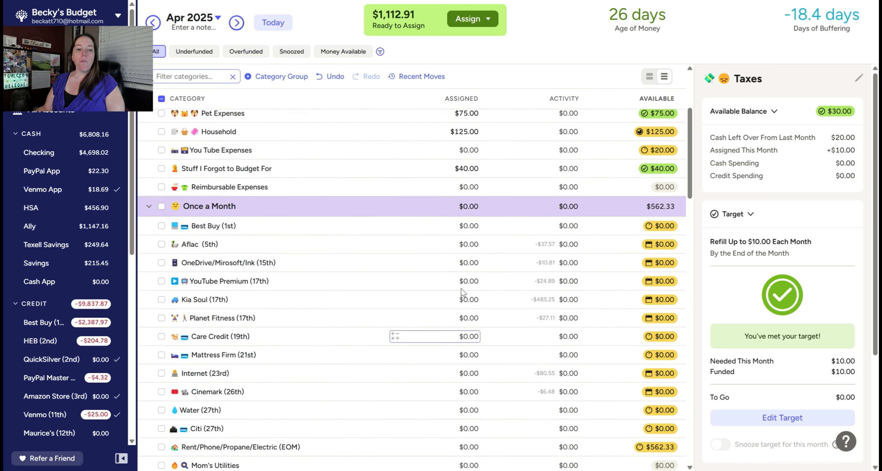
pyautogui.click(470, 227)
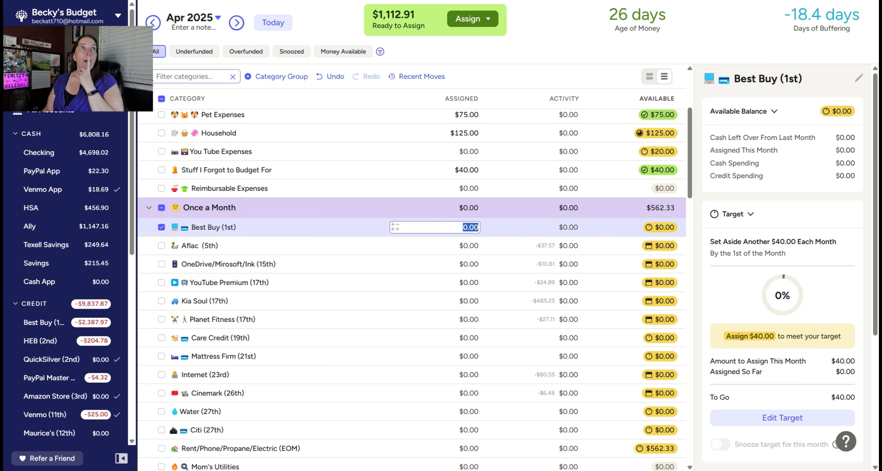
pyautogui.write('40')
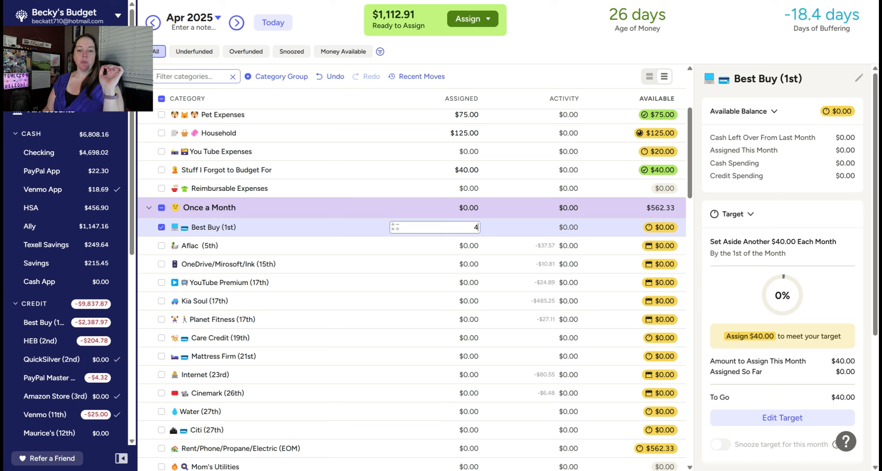
pyautogui.press('Return')
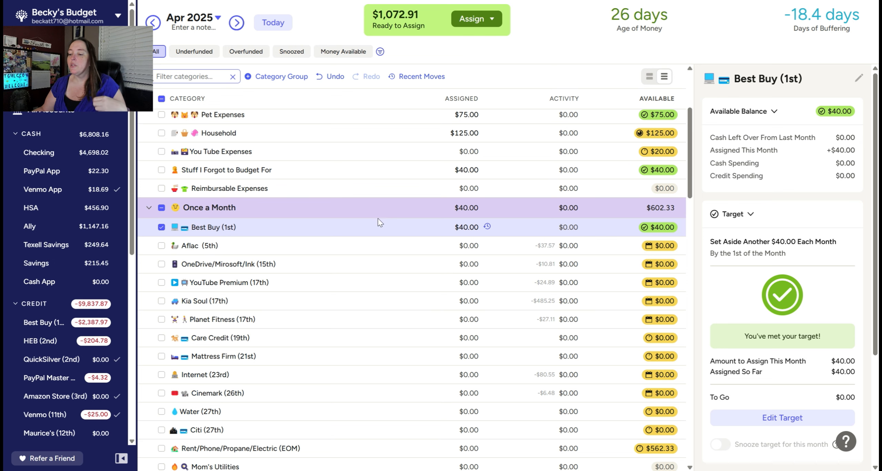
pyautogui.click(385, 235)
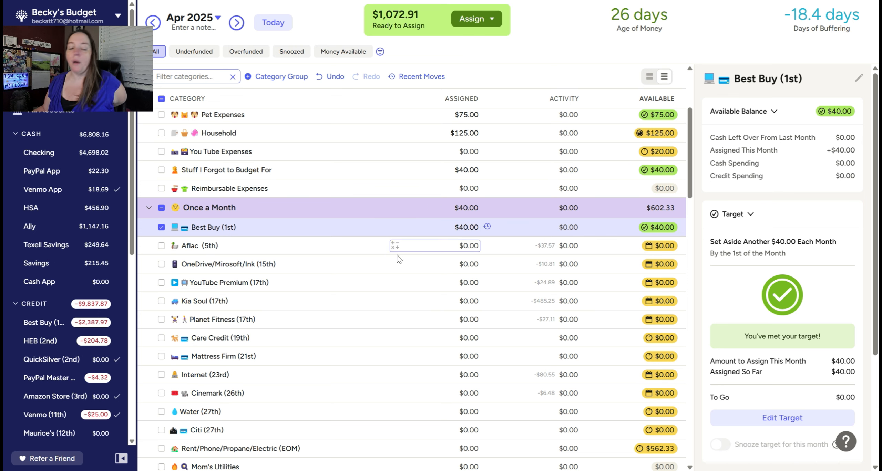
# Step: Assign $50 to Mom's Utilities in the Once a Month group for April 2025
pyautogui.scroll(-3, 363, 265)
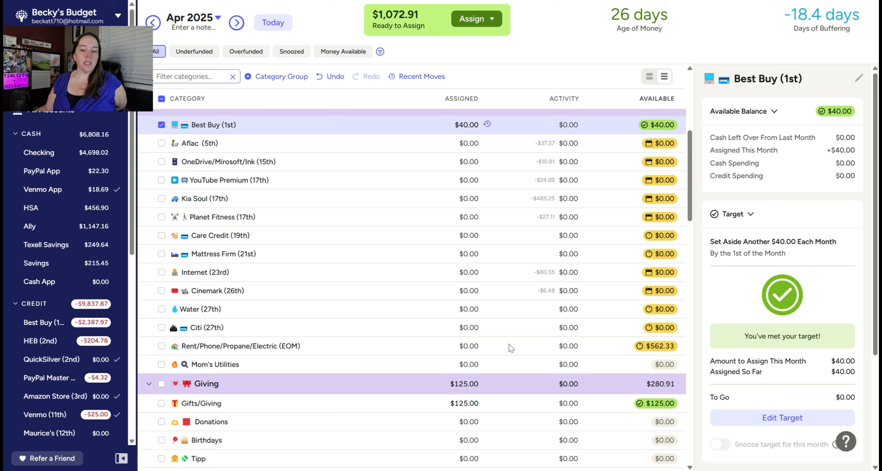
pyautogui.click(461, 364)
pyautogui.click(464, 364)
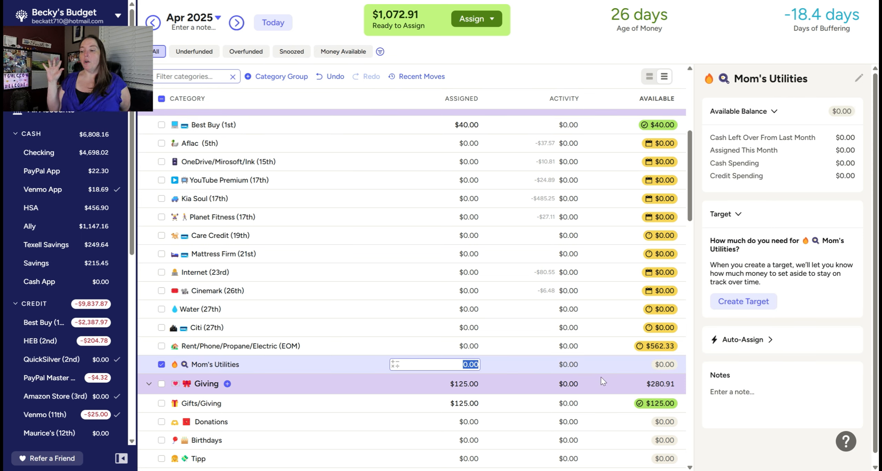
pyautogui.write('50')
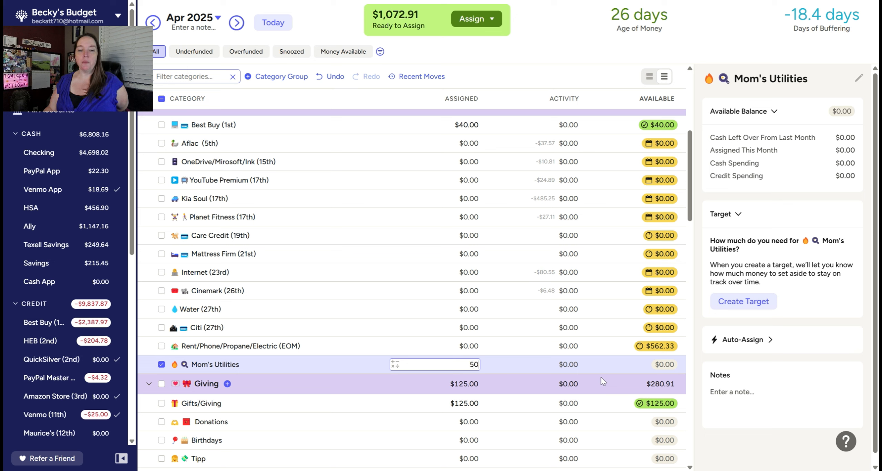
pyautogui.press('Return')
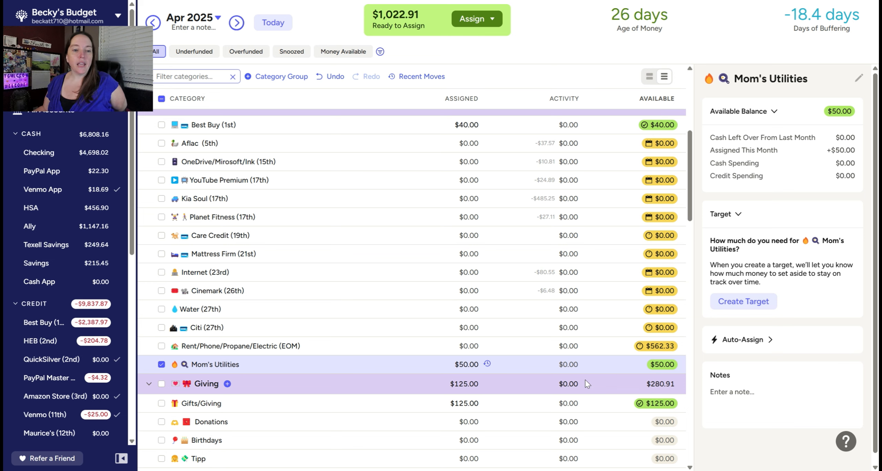
# Step: Assign $100 to Holiday Giving in the Giving group for April 2025
pyautogui.scroll(6, 585, 379)
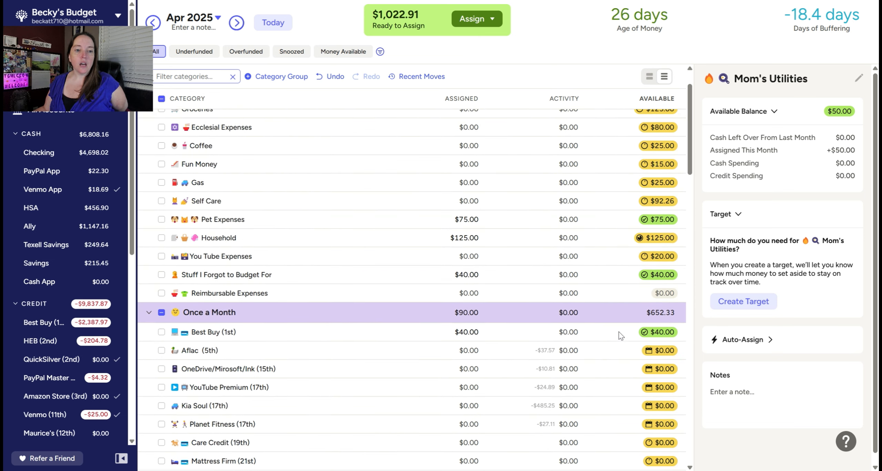
pyautogui.scroll(2, 585, 310)
pyautogui.scroll(-11, 568, 317)
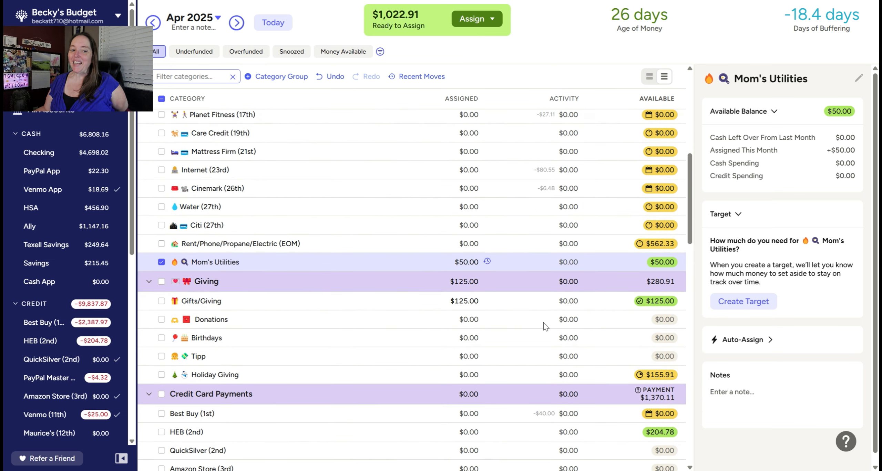
pyautogui.click(458, 375)
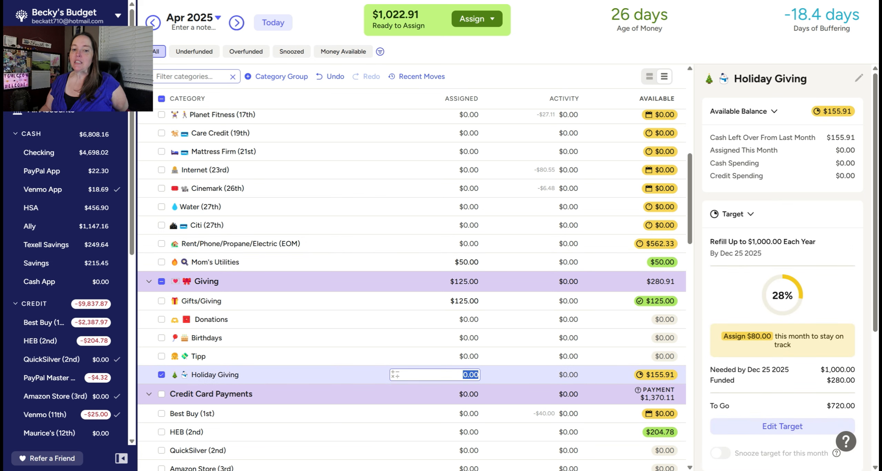
pyautogui.write('100')
pyautogui.press('Return')
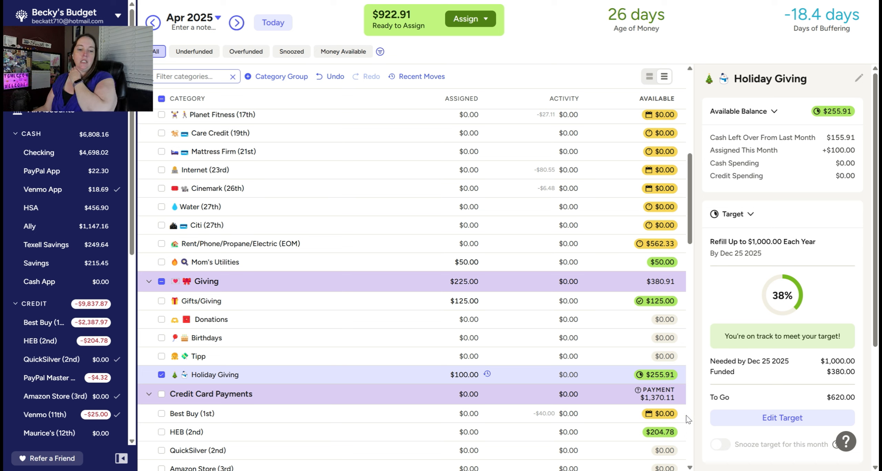
# Step: Assign $50 to Emergency Fund in the No Touchy! group for April 2025 and deselect the category
pyautogui.scroll(-15, 469, 271)
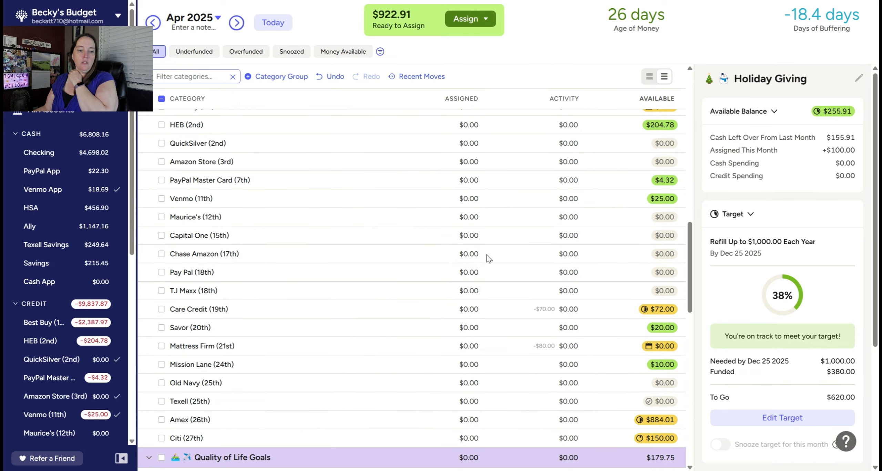
pyautogui.scroll(-12, 469, 272)
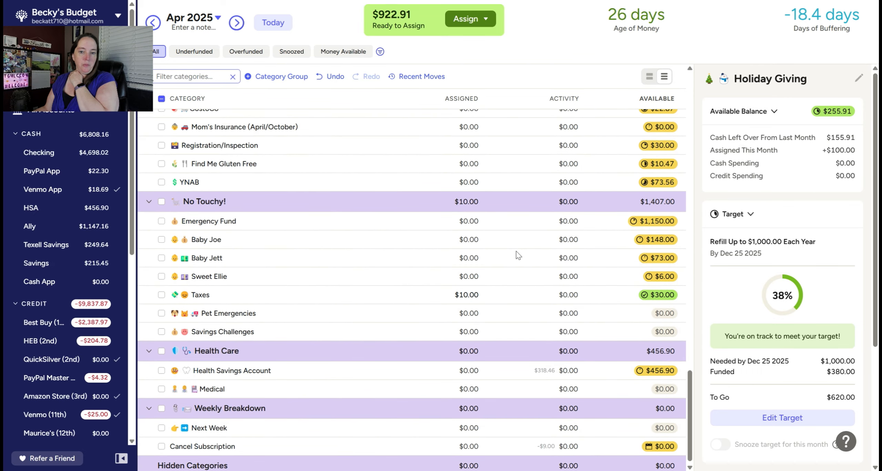
pyautogui.click(461, 221)
pyautogui.write('50')
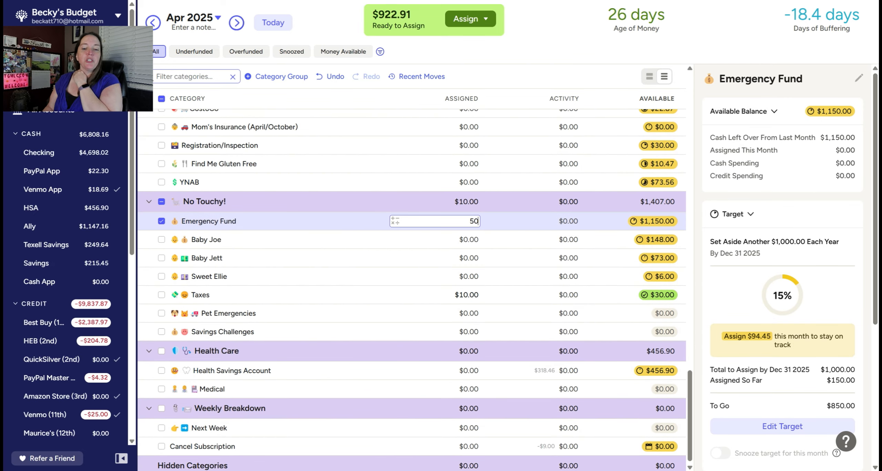
pyautogui.press('Return')
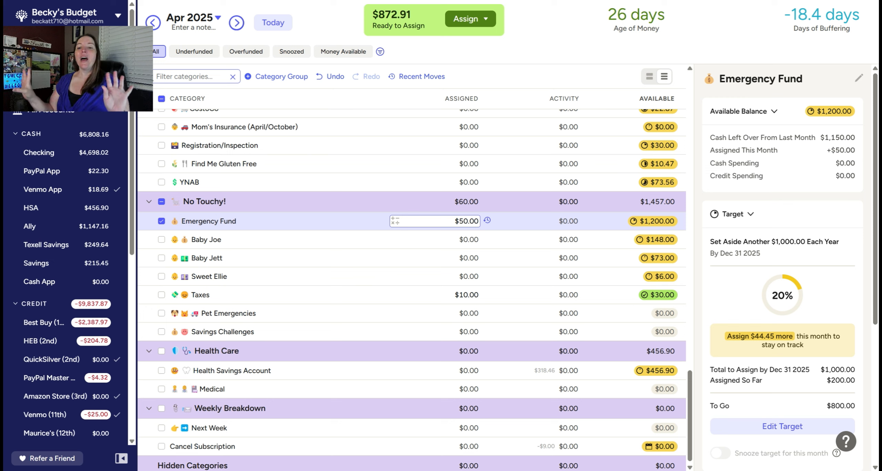
pyautogui.click(534, 216)
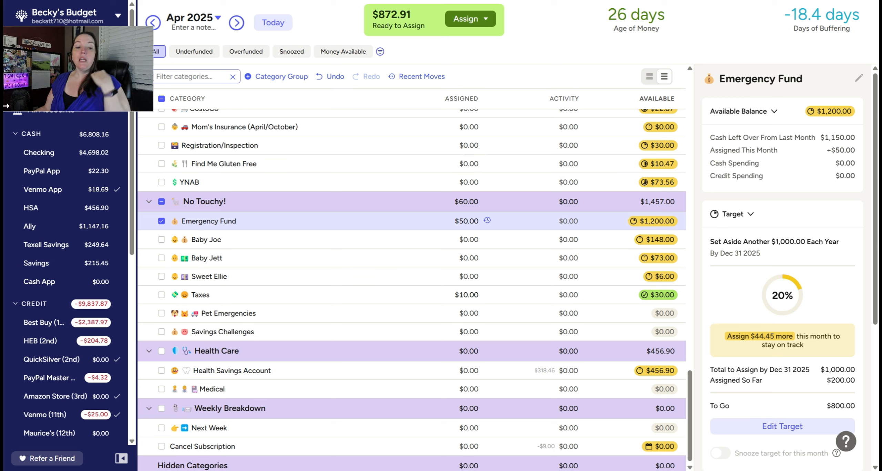
pyautogui.click(162, 221)
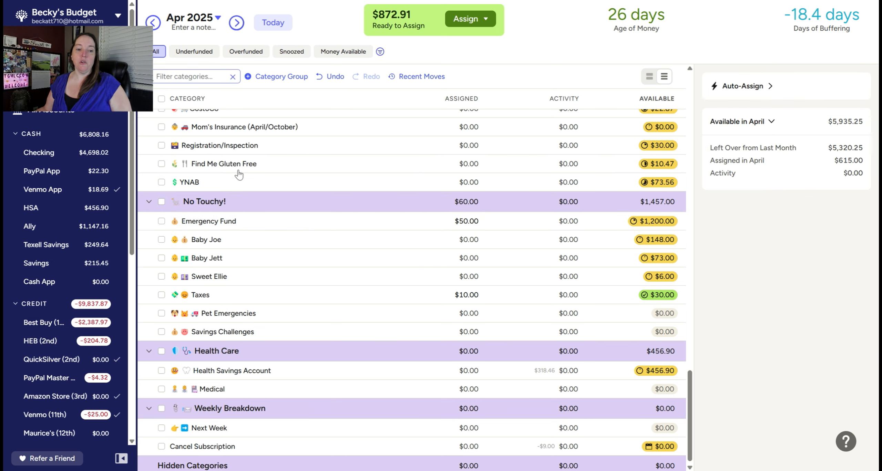
# Step: Assign $25 to Car Maintenance in the Quality of Life Goals group for April 2025
pyautogui.scroll(15, 342, 247)
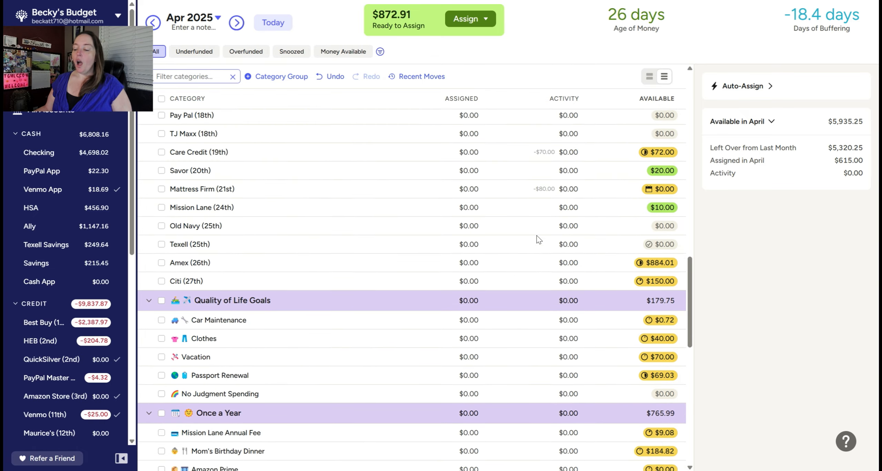
pyautogui.scroll(8, 544, 240)
pyautogui.scroll(-6, 544, 240)
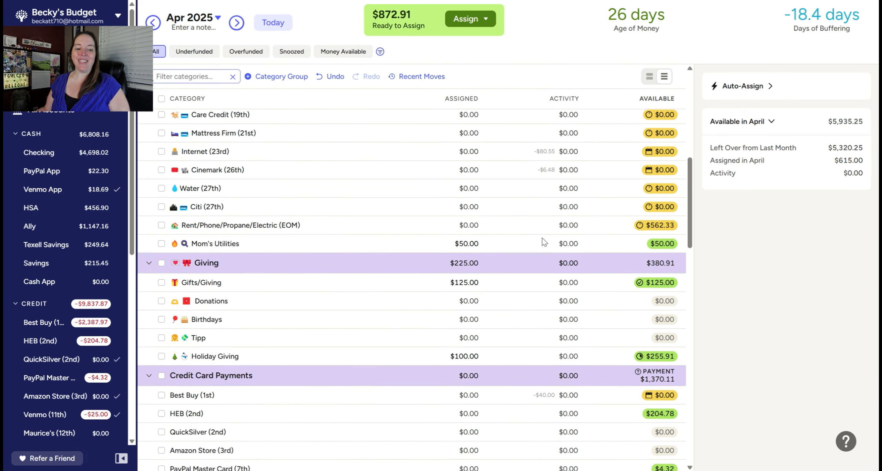
pyautogui.scroll(-10, 540, 247)
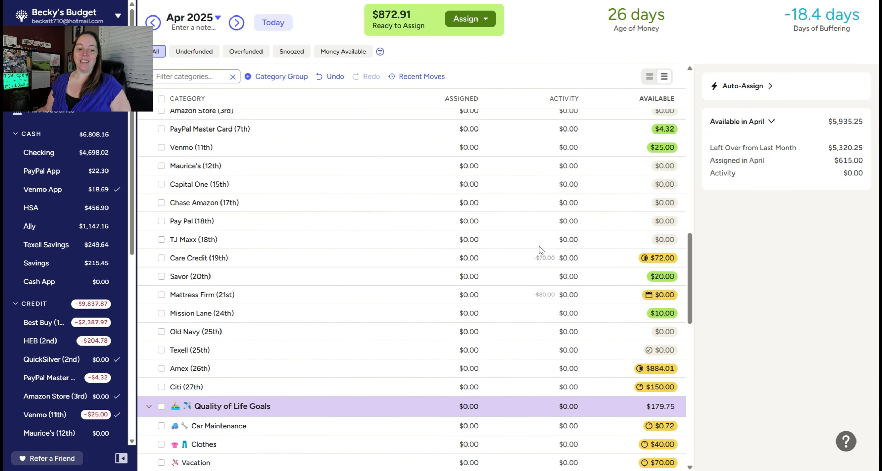
pyautogui.scroll(-3, 539, 246)
pyautogui.click(461, 272)
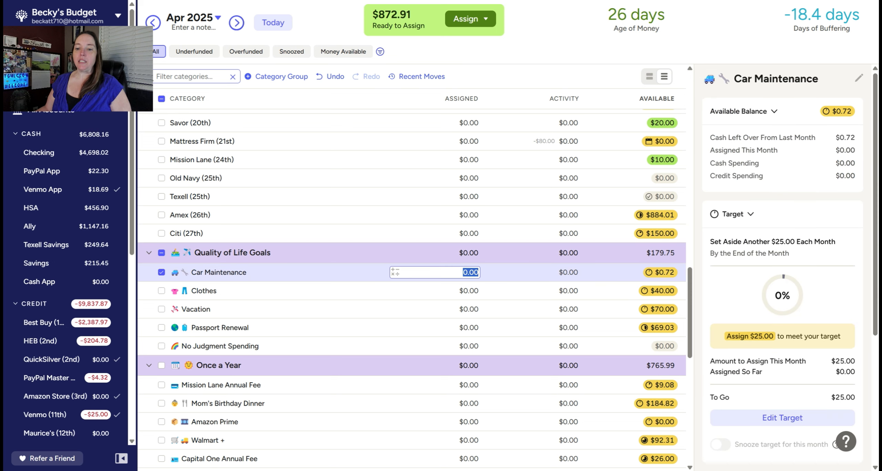
pyautogui.write('25')
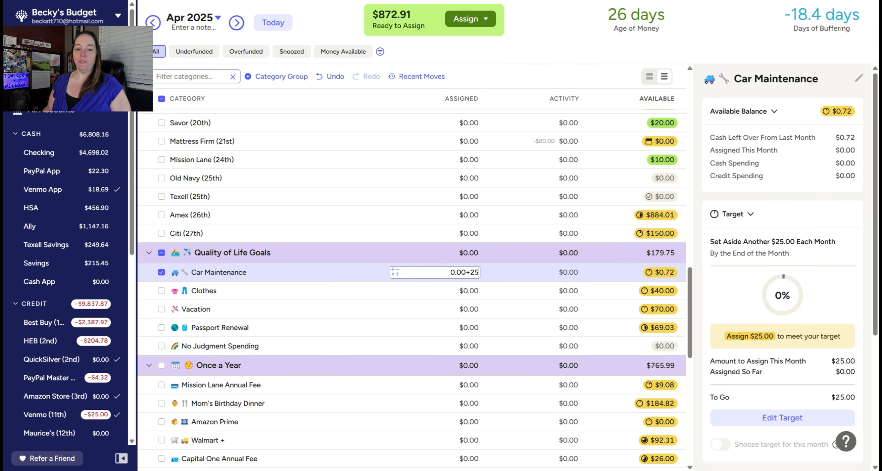
pyautogui.press('Return')
# Step: Assign $25 each to Clothes and Vacation in the Quality of Life Goals group for April 2025
pyautogui.click(468, 291)
pyautogui.write('25')
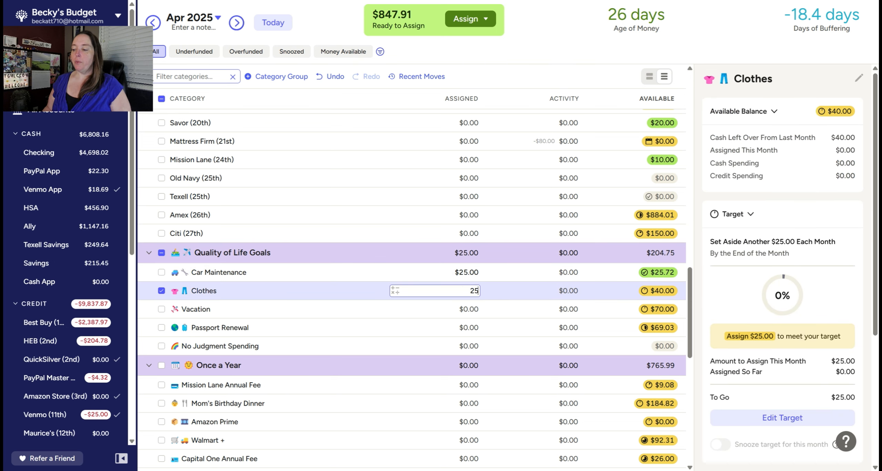
pyautogui.press('Return')
pyautogui.scroll(-3, 430, 244)
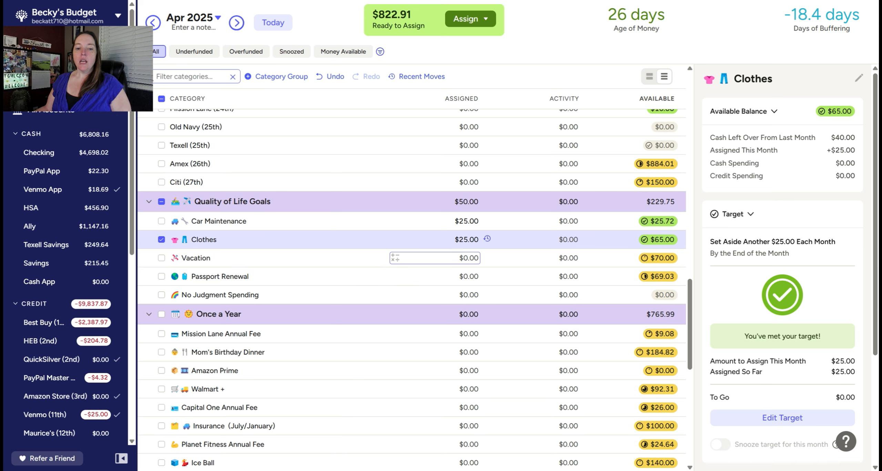
pyautogui.click(448, 258)
pyautogui.write('25')
pyautogui.press('Return')
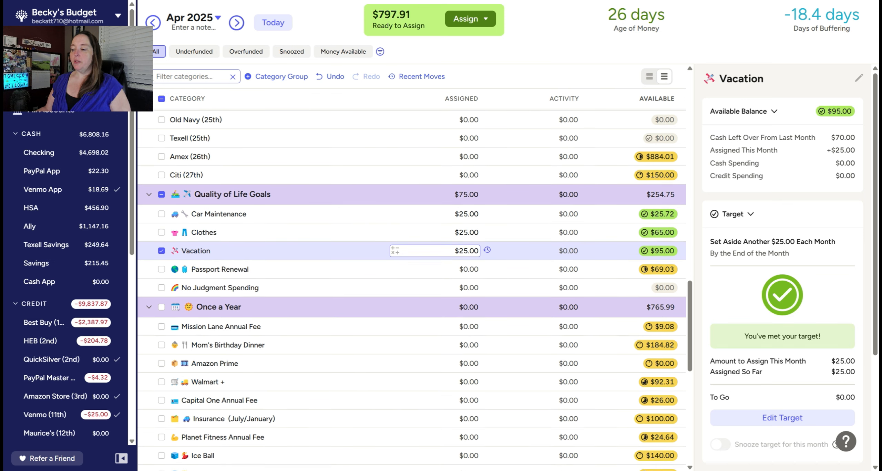
# Step: Assign $1.77 to Passport Renewal for April 2025 and review its target details
pyautogui.scroll(-3, 434, 251)
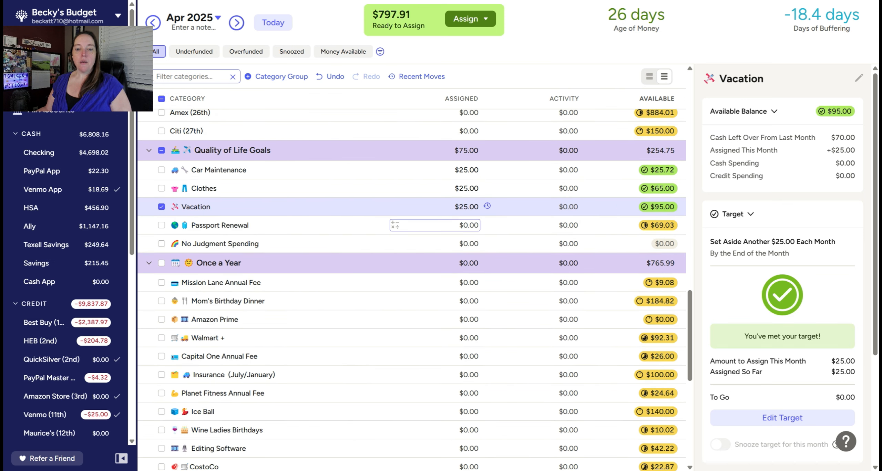
pyautogui.click(447, 225)
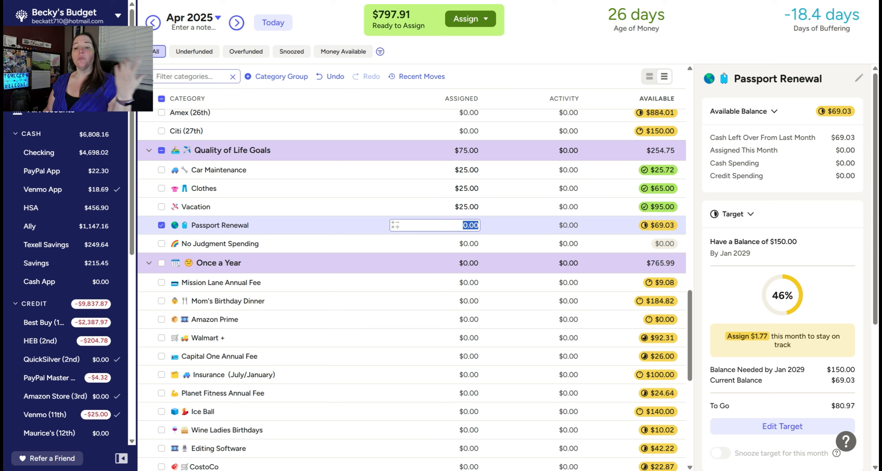
pyautogui.write('1.77')
pyautogui.press('Return')
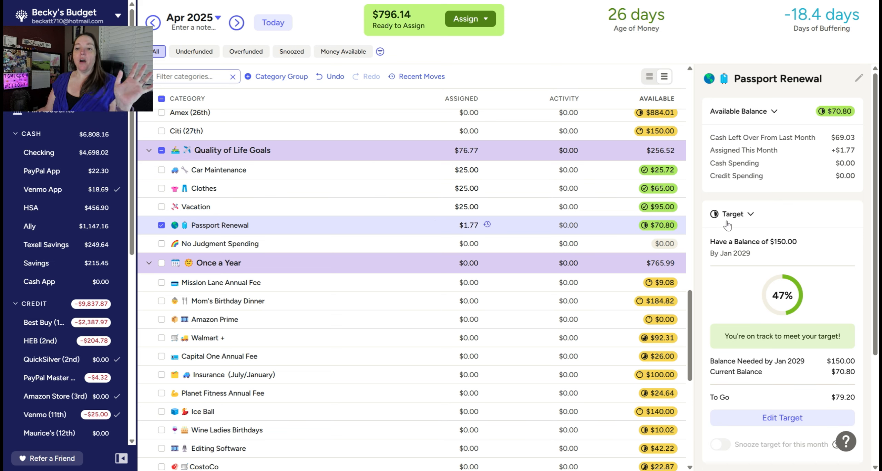
pyautogui.scroll(-1, 764, 285)
pyautogui.scroll(-2, 764, 285)
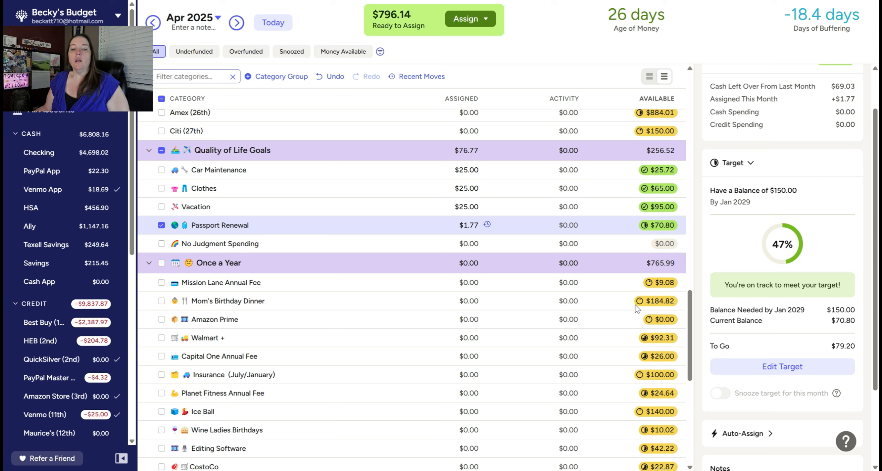
# Step: Deselect Passport Renewal, view the No Judgment Spending category details, and deselect that category too
pyautogui.click(473, 245)
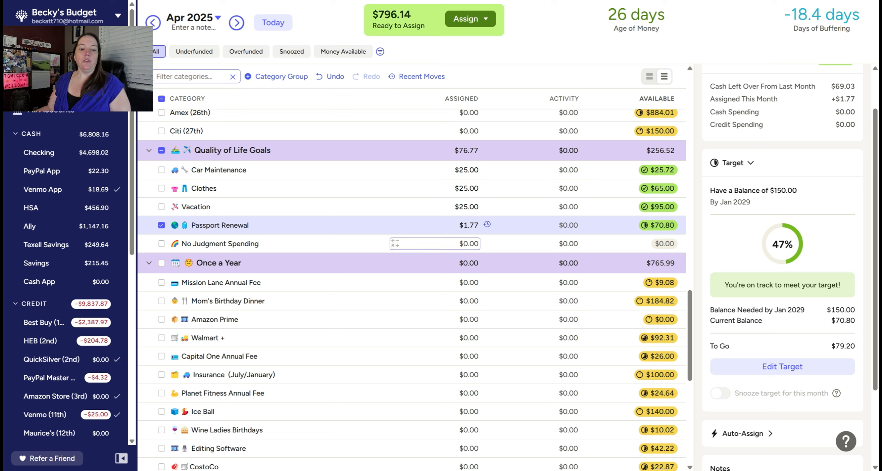
pyautogui.click(161, 225)
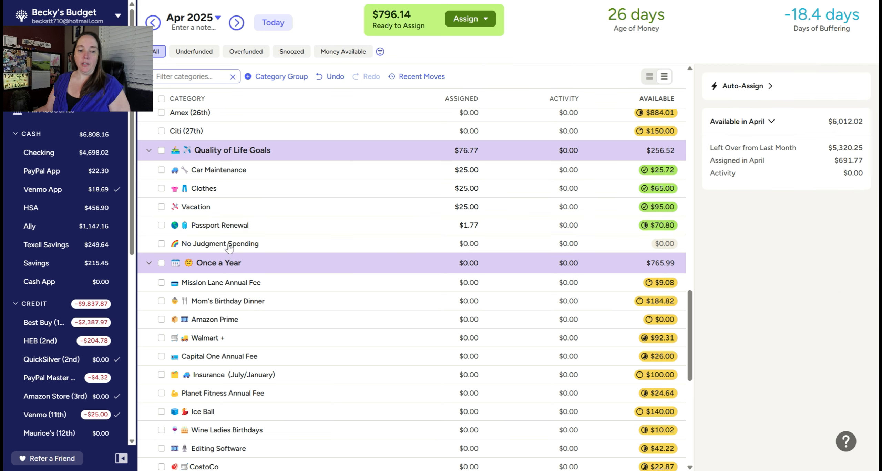
pyautogui.click(275, 244)
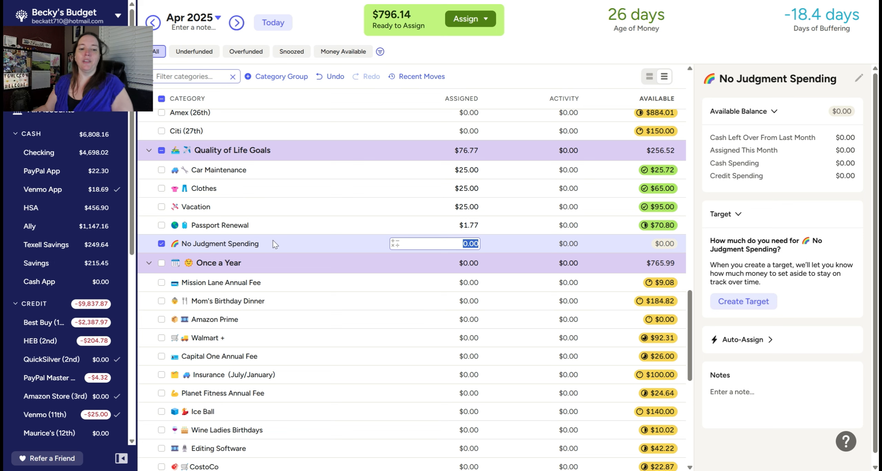
pyautogui.click(162, 245)
# Step: Assign $4.54 to Mission Lane Annual Fee and $25 to Mom's Birthday Dinner in the Once a Year group for April 2025
pyautogui.scroll(-1, 314, 301)
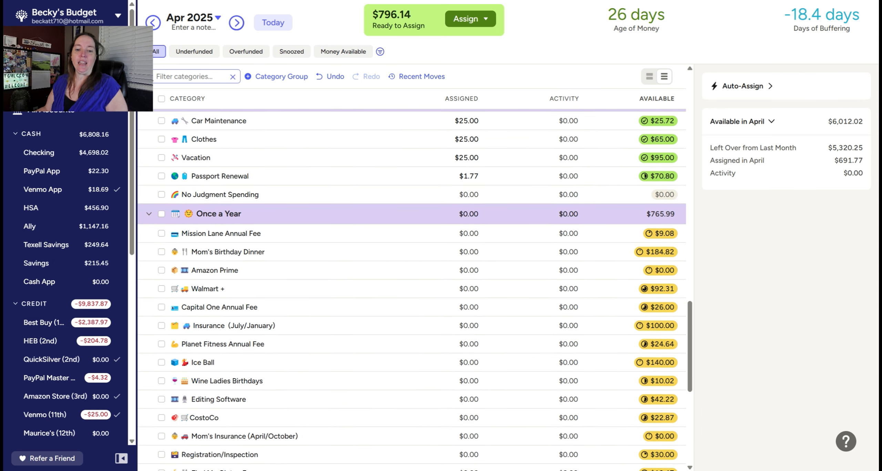
pyautogui.click(447, 233)
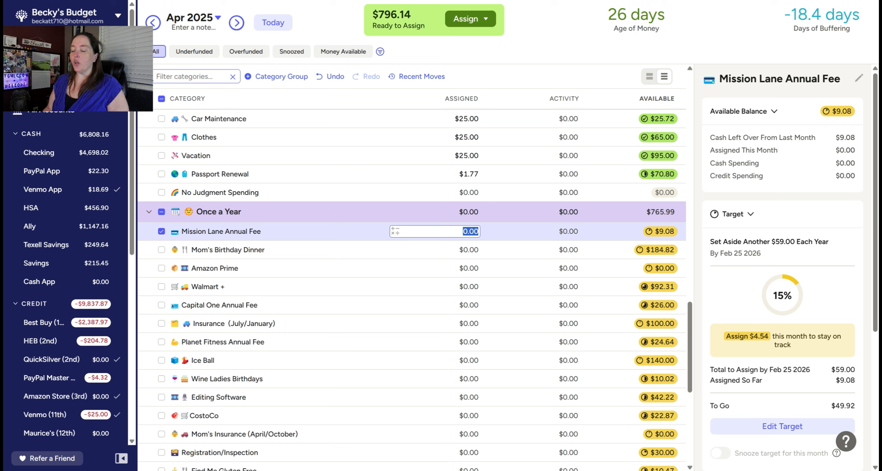
pyautogui.write('4.54')
pyautogui.press('Return')
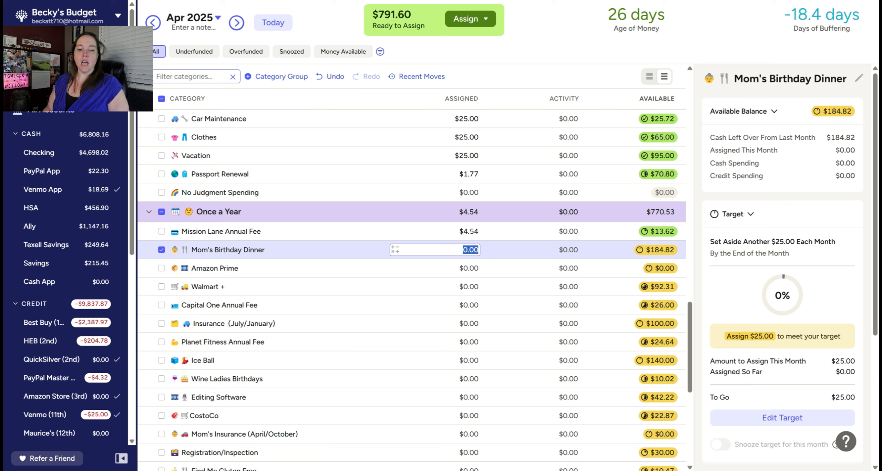
pyautogui.write('25')
pyautogui.press('Return')
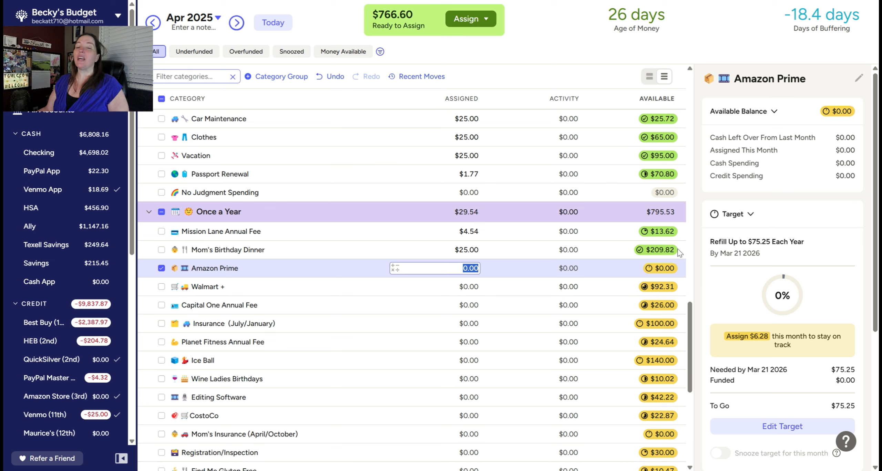
# Step: Assign $6.28 to Amazon Prime in the Once a Year group for April 2025
pyautogui.moveTo(675, 253)
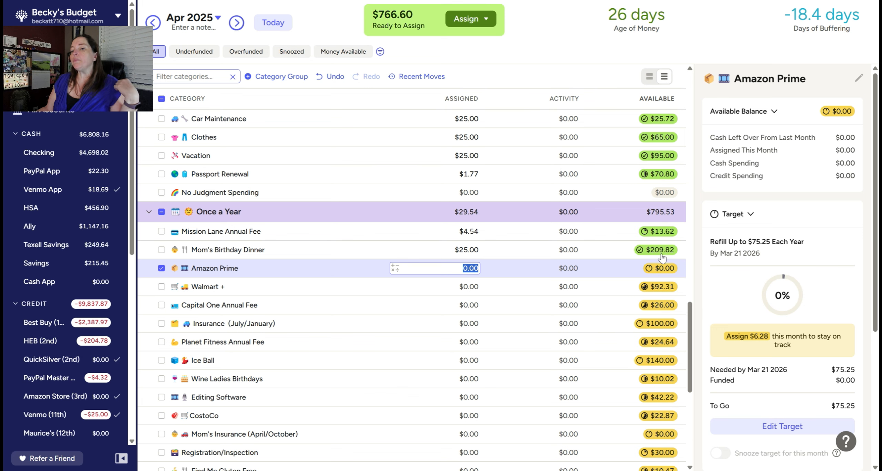
pyautogui.scroll(15, 664, 244)
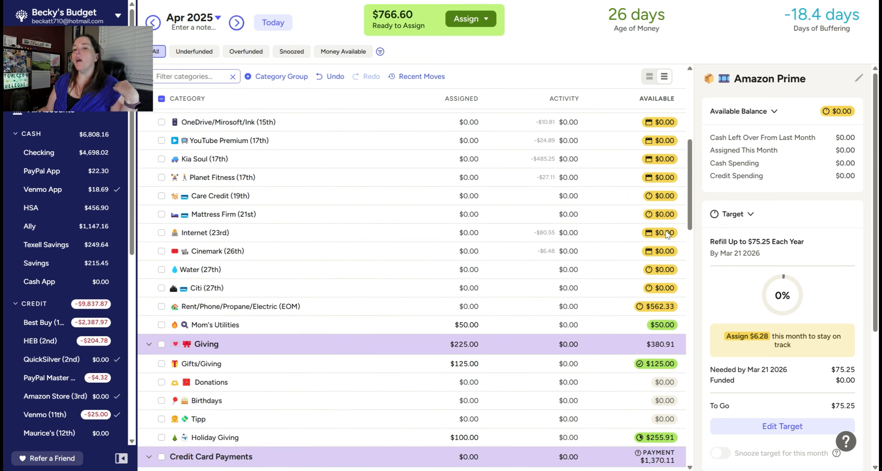
pyautogui.scroll(9, 667, 234)
pyautogui.scroll(-8, 652, 275)
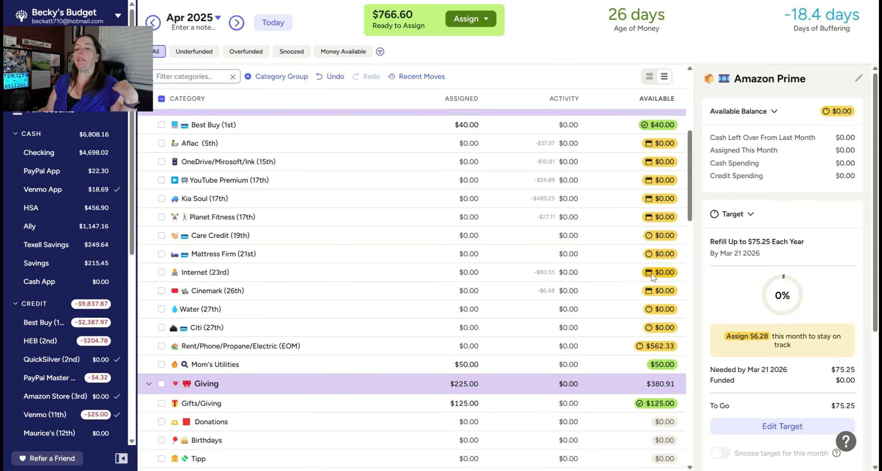
pyautogui.scroll(-10, 652, 276)
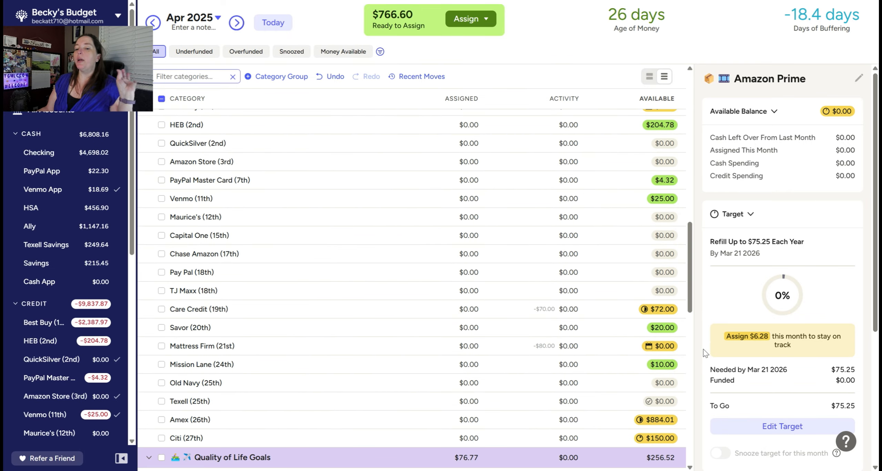
pyautogui.scroll(-9, 672, 353)
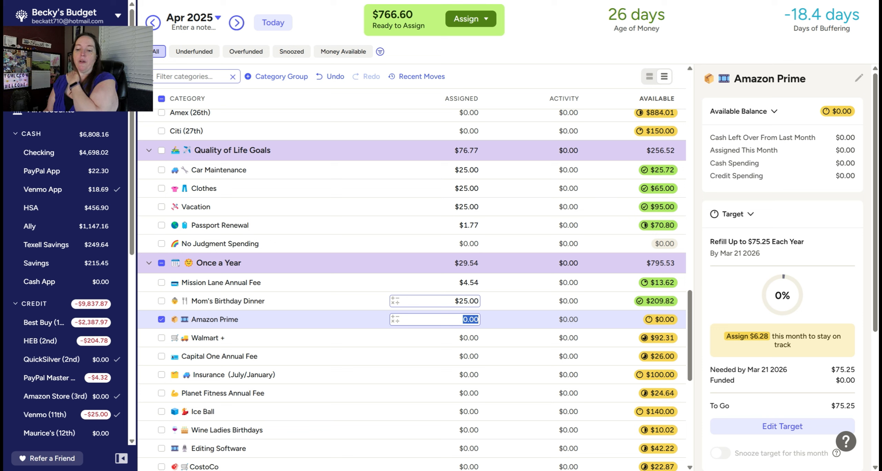
pyautogui.write('6.28')
pyautogui.press('Return')
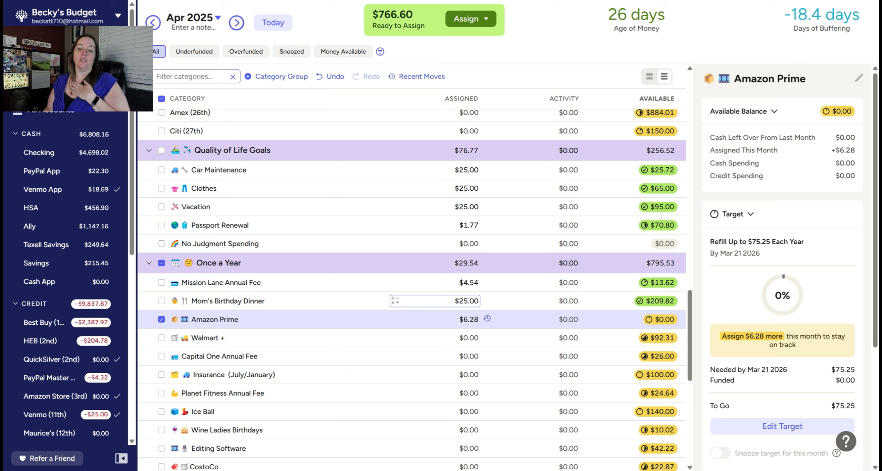
# Step: Assign $9.23 to Walmart + in the Once a Year group for April 2025
pyautogui.click(470, 342)
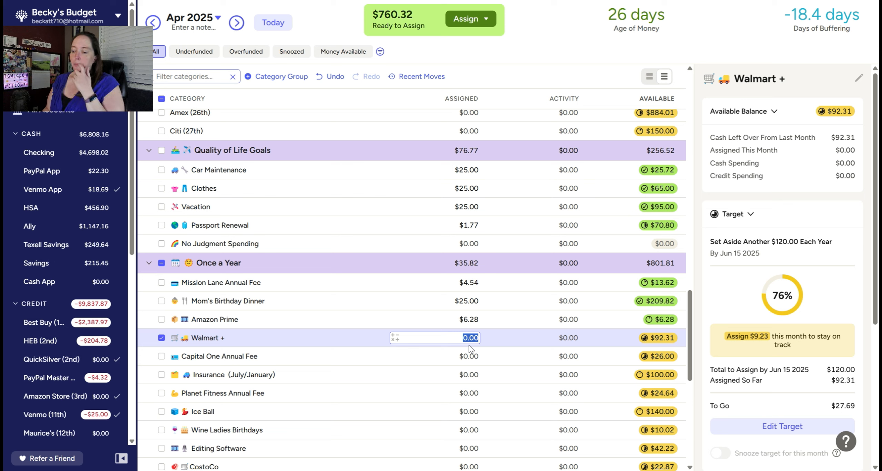
pyautogui.write('92')
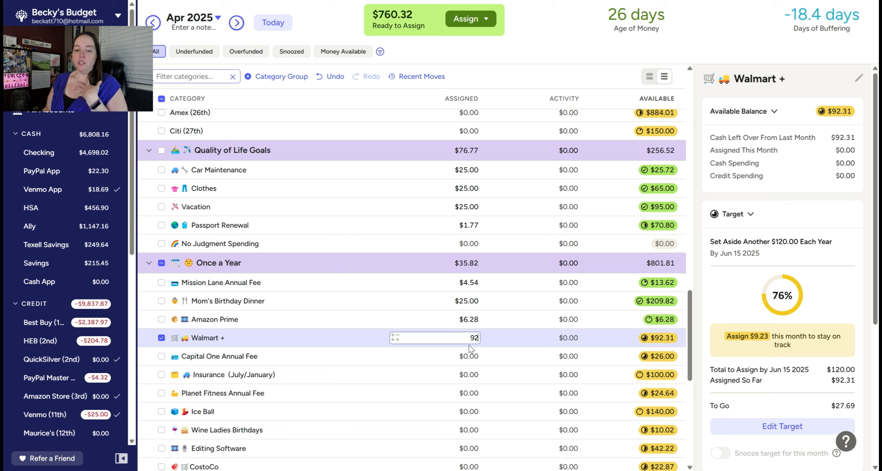
pyautogui.press('BackSpace')
pyautogui.write('.23')
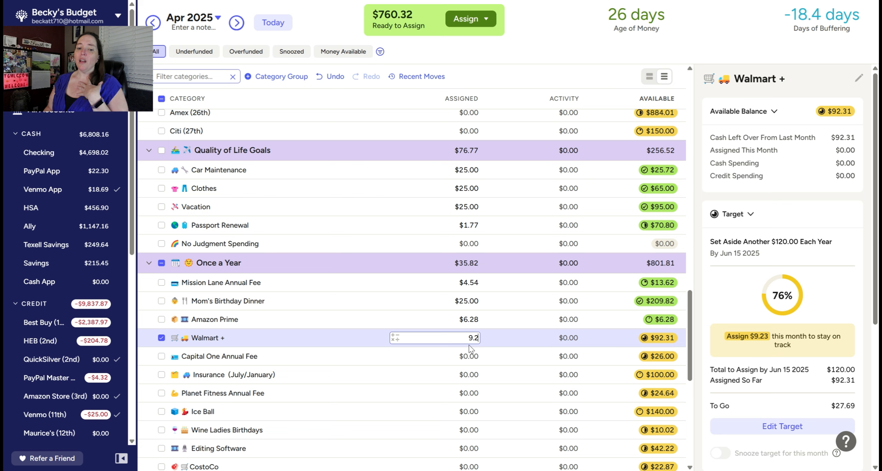
pyautogui.press('Return')
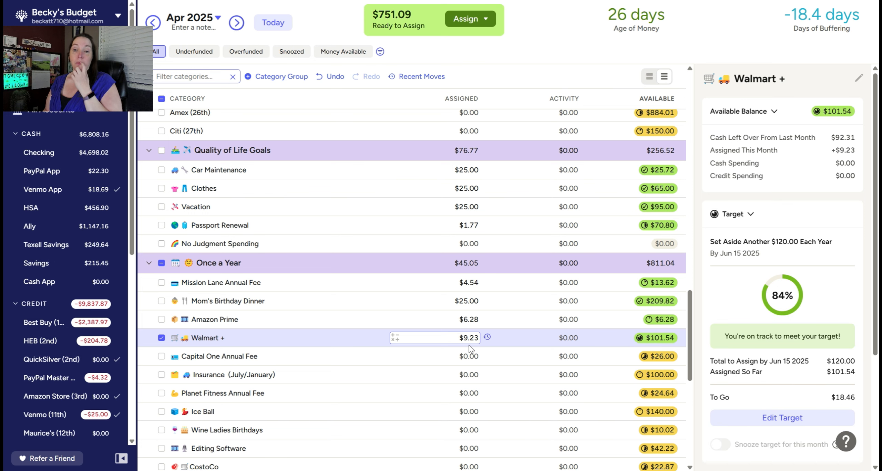
# Step: Assign $3.25 to Capital One Annual Fee and $100 to Insurance (July/January) for April 2025
pyautogui.scroll(-2, 470, 349)
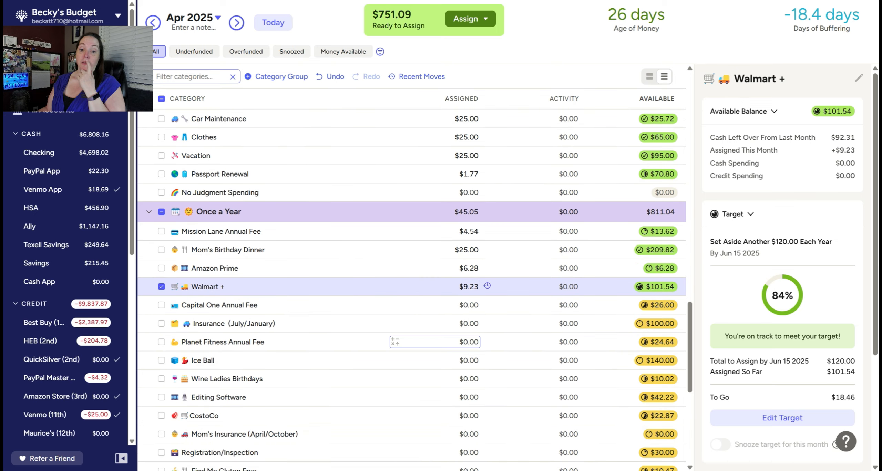
pyautogui.click(473, 305)
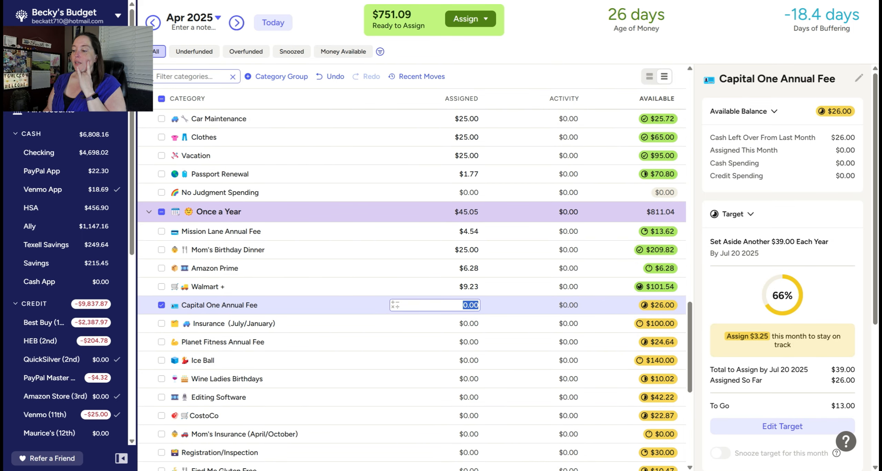
pyautogui.write('3.25')
pyautogui.press('Return')
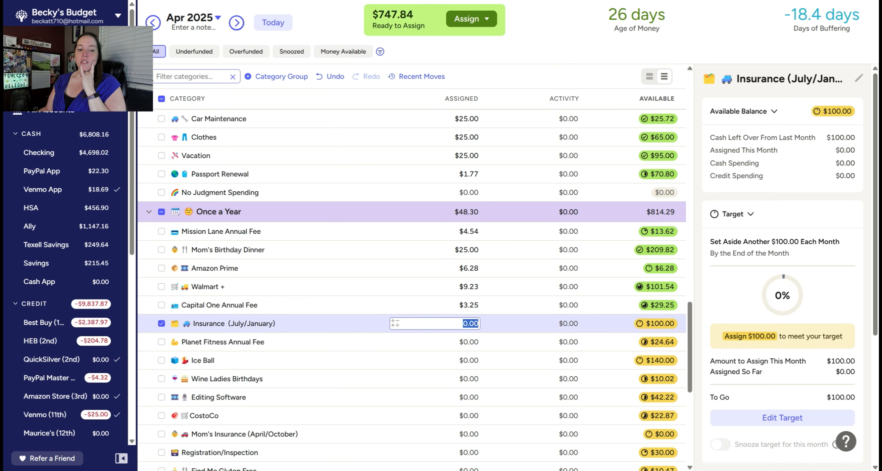
pyautogui.write('100')
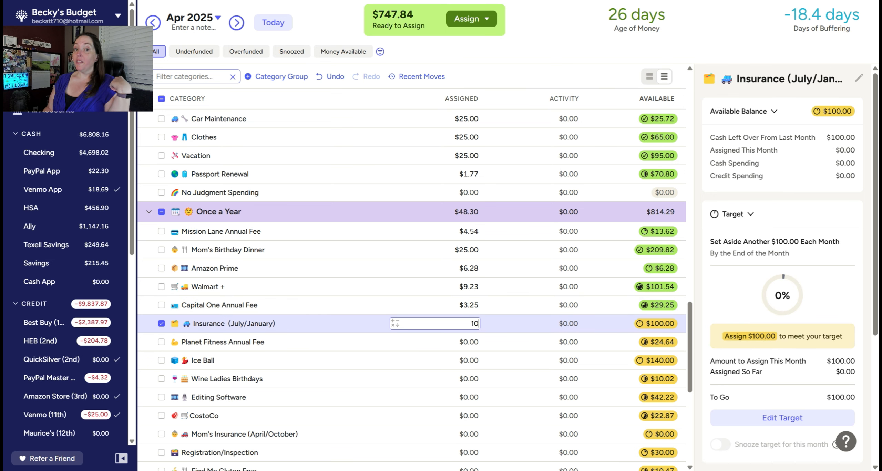
pyautogui.press('Return')
# Step: Assign $3.52 to Planet Fitness Annual Fee and $20 to Ice Ball in the Once a Year group
pyautogui.scroll(-3, 434, 313)
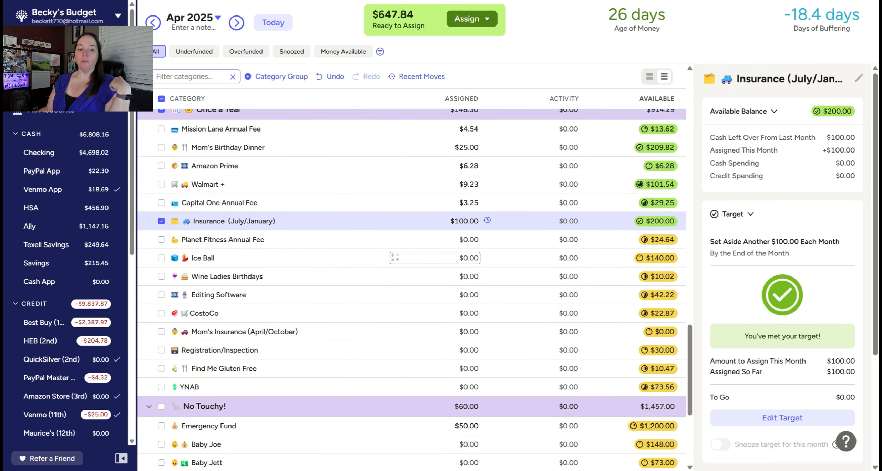
pyautogui.click(478, 239)
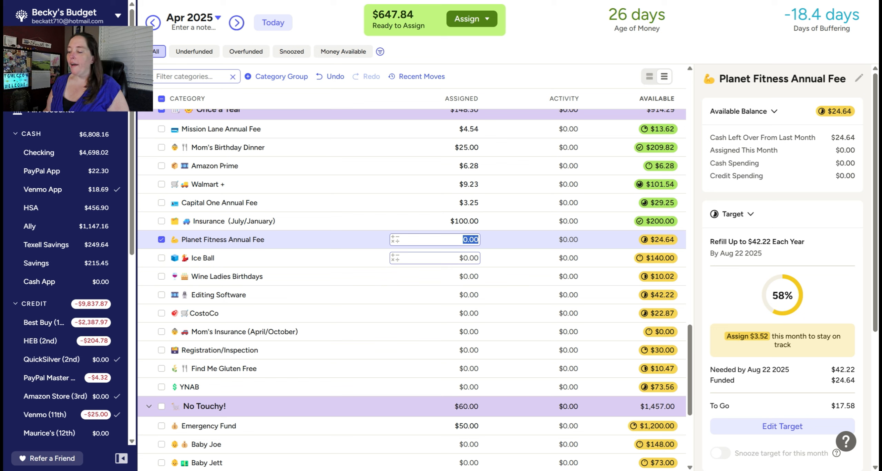
pyautogui.write('3.52')
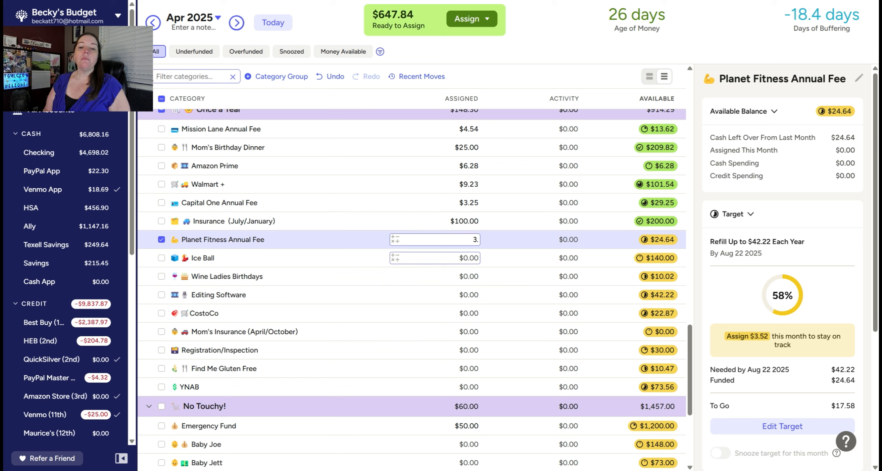
pyautogui.press('Return')
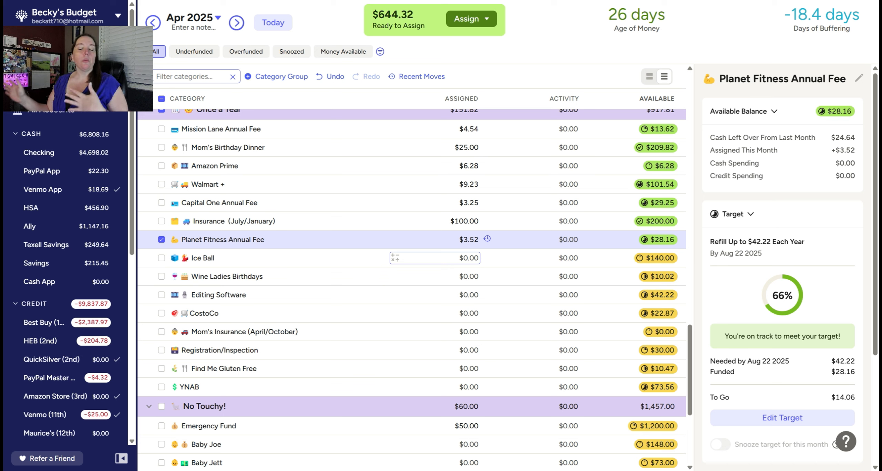
pyautogui.click(468, 258)
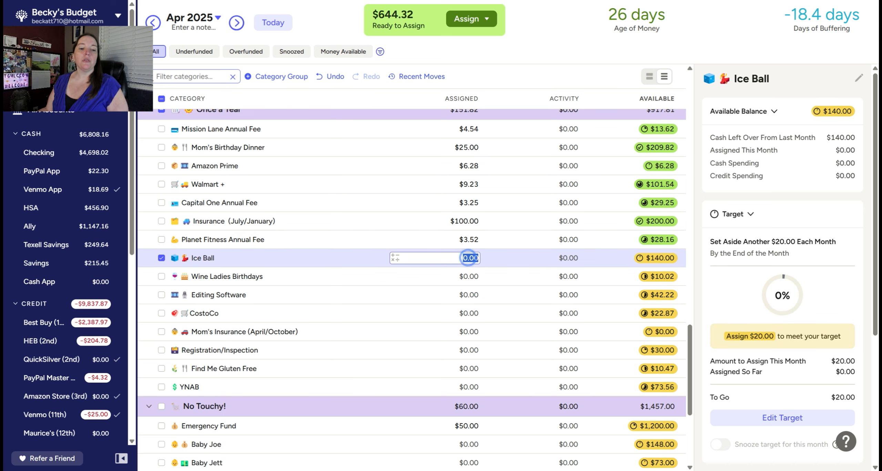
pyautogui.write('20')
pyautogui.press('Return')
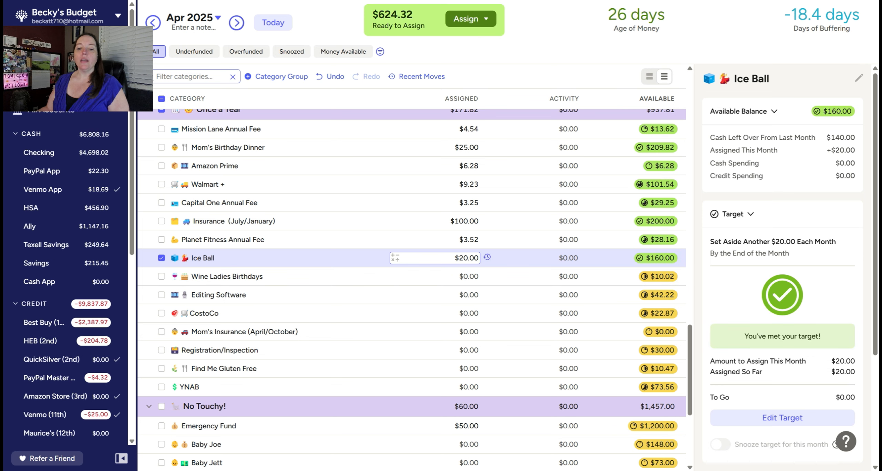
# Step: Assign $1.67 to Wine Ladies Birthdays and $5.57 to Editing Software in the Once a Year group
pyautogui.scroll(-1, 467, 252)
pyautogui.click(468, 225)
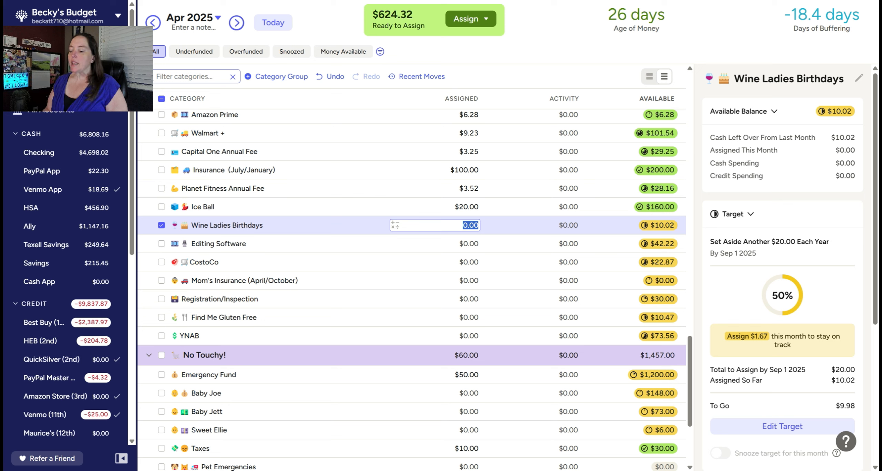
pyautogui.write('1.67')
pyautogui.press('Return')
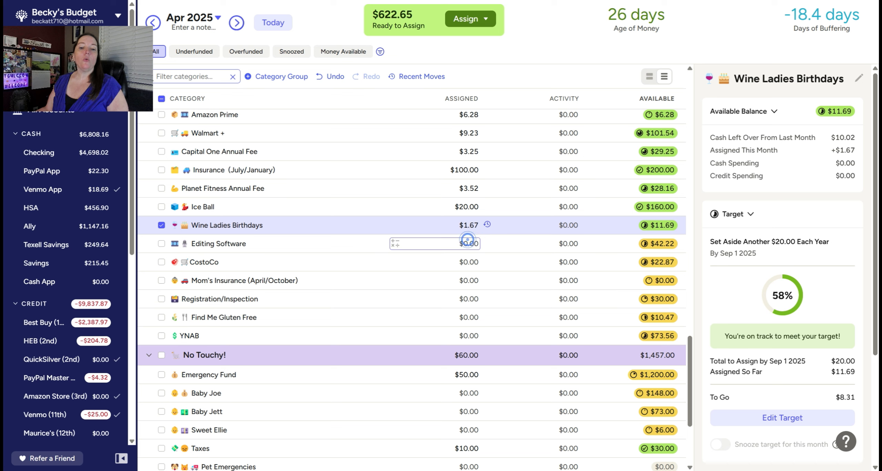
pyautogui.click(467, 239)
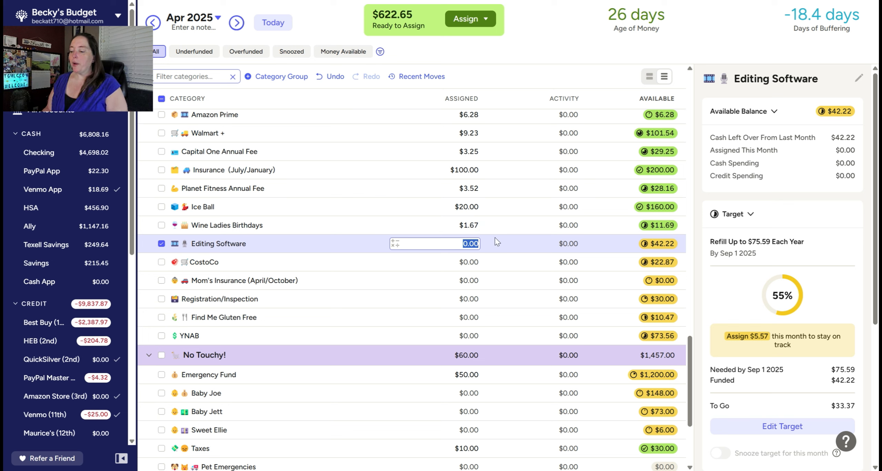
pyautogui.write('5.57')
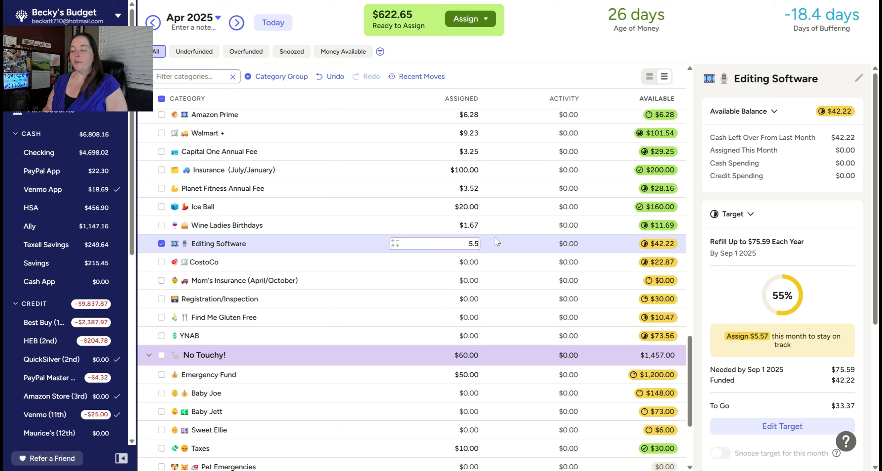
pyautogui.press('Return')
# Step: Assign $5.34 to CostoCo in the Once a Year group for April 2025
pyautogui.click(475, 263)
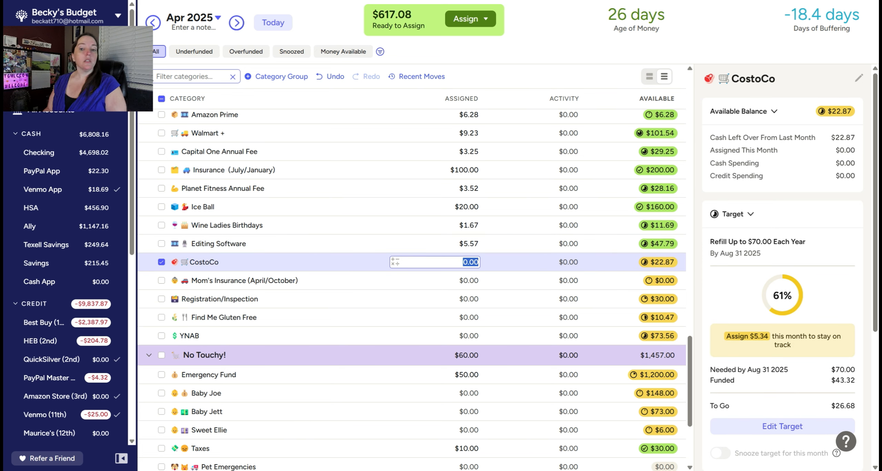
pyautogui.write('5')
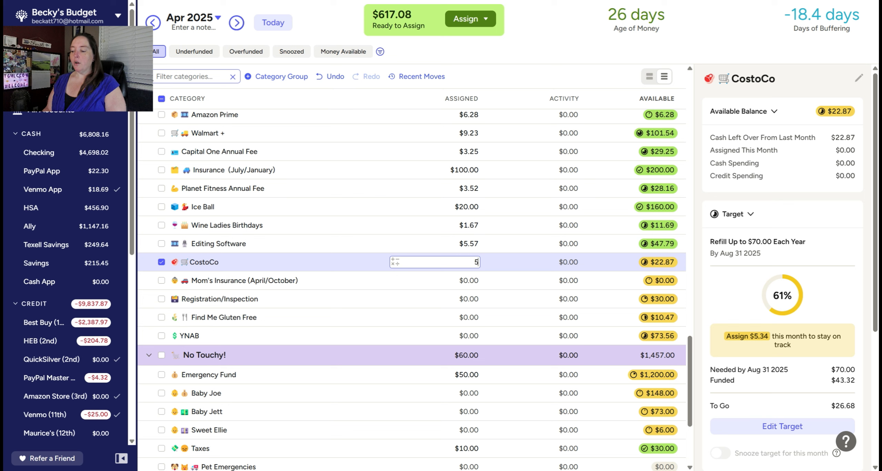
pyautogui.write('.34')
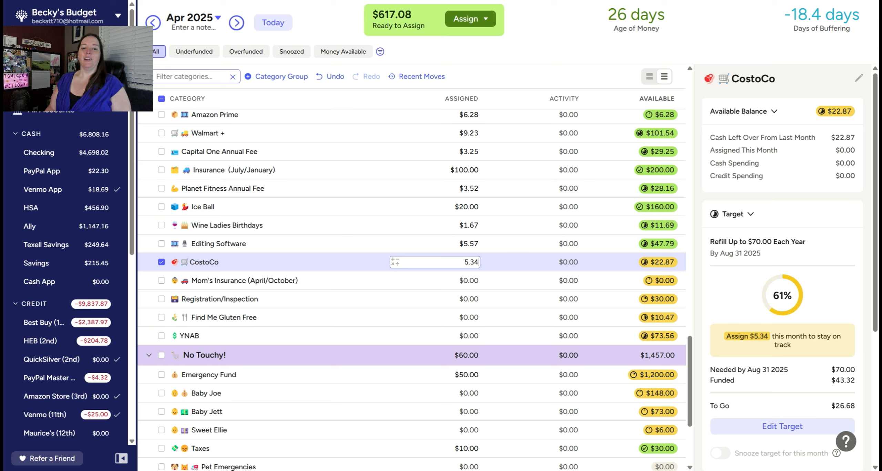
pyautogui.press('Return')
# Step: Assign $5.00 to Registration/Inspection in the Once a Year group for April 2025
pyautogui.click(471, 279)
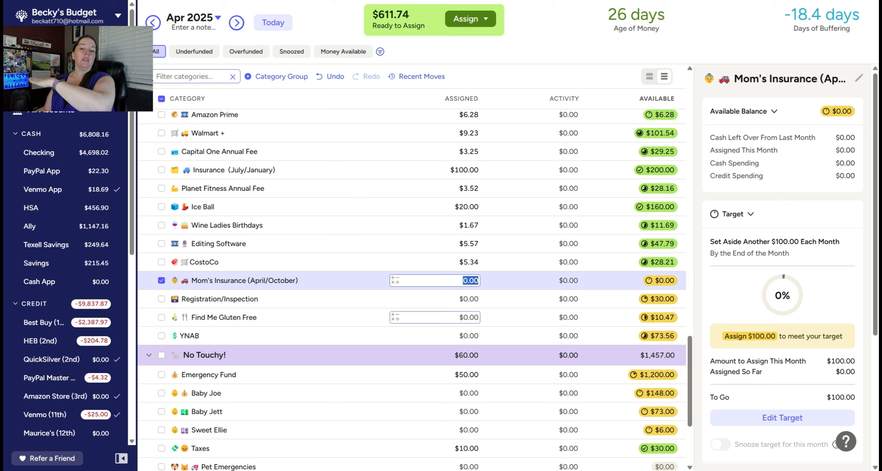
pyautogui.click(472, 299)
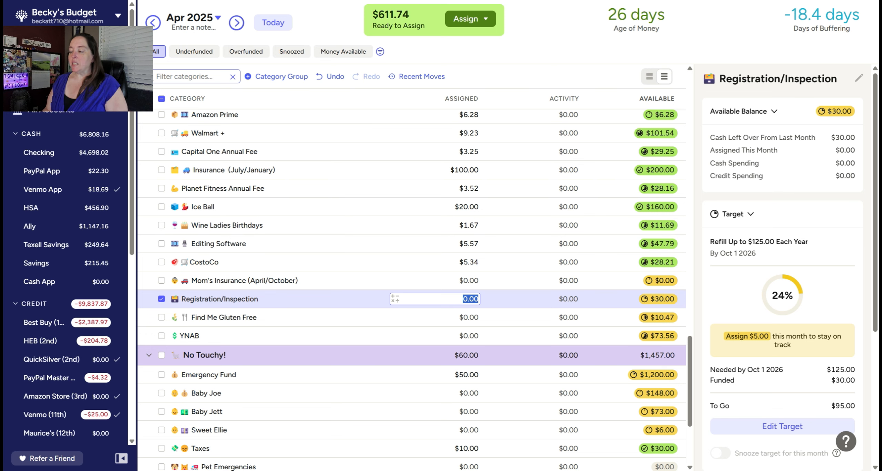
pyautogui.scroll(7, 492, 261)
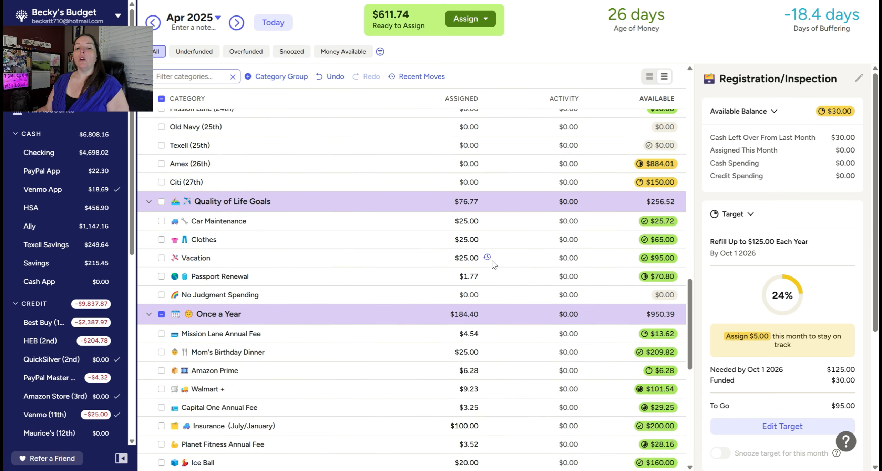
pyautogui.scroll(-2, 480, 242)
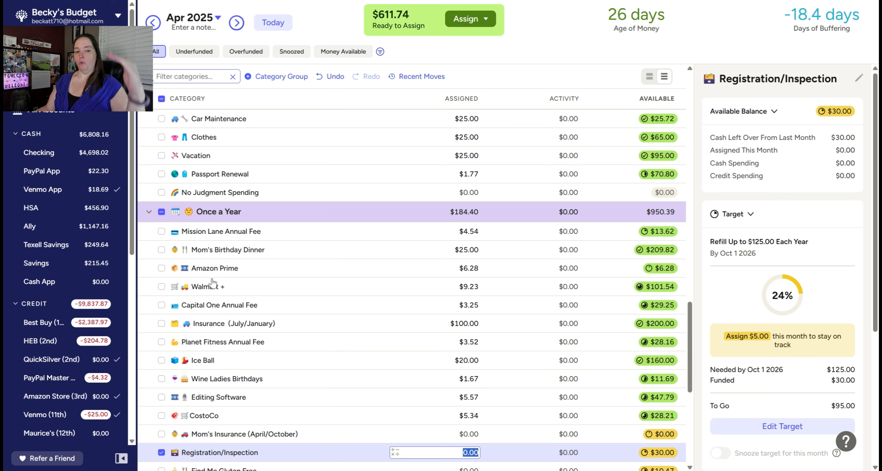
pyautogui.scroll(-2, 227, 376)
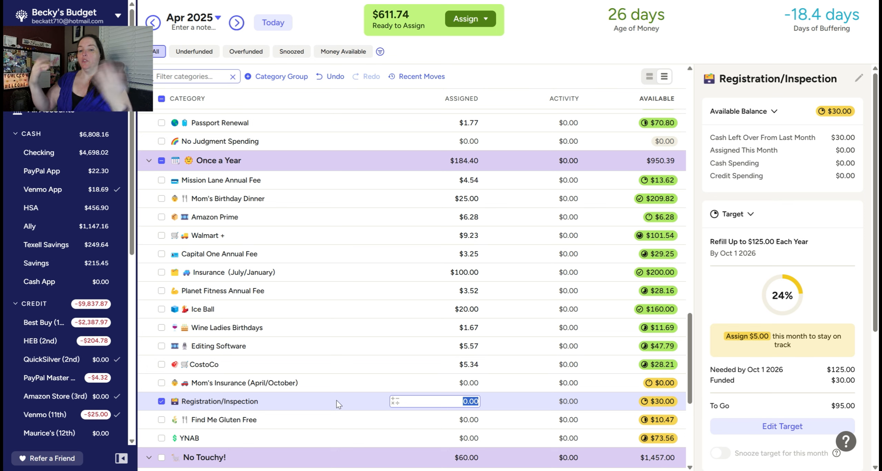
pyautogui.scroll(-2, 337, 401)
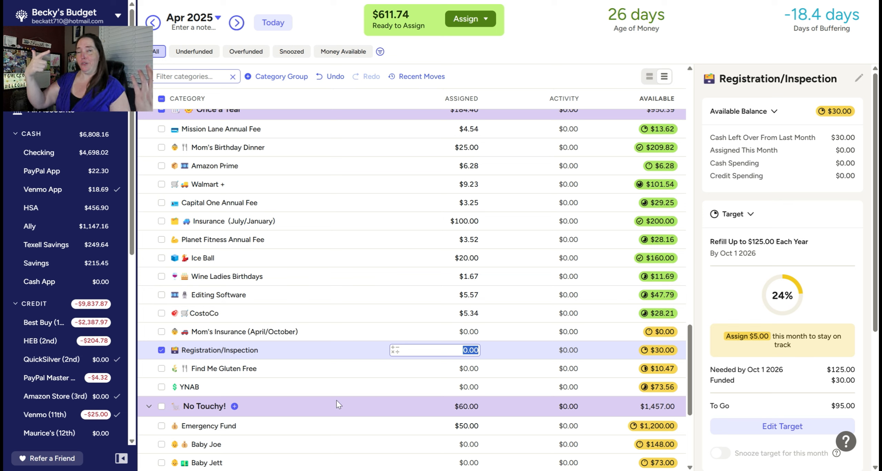
pyautogui.scroll(-3, 353, 391)
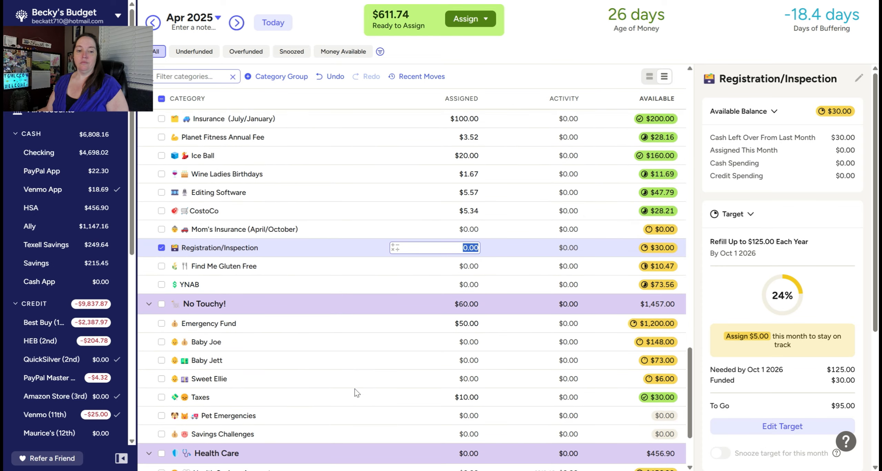
pyautogui.scroll(-2, 433, 298)
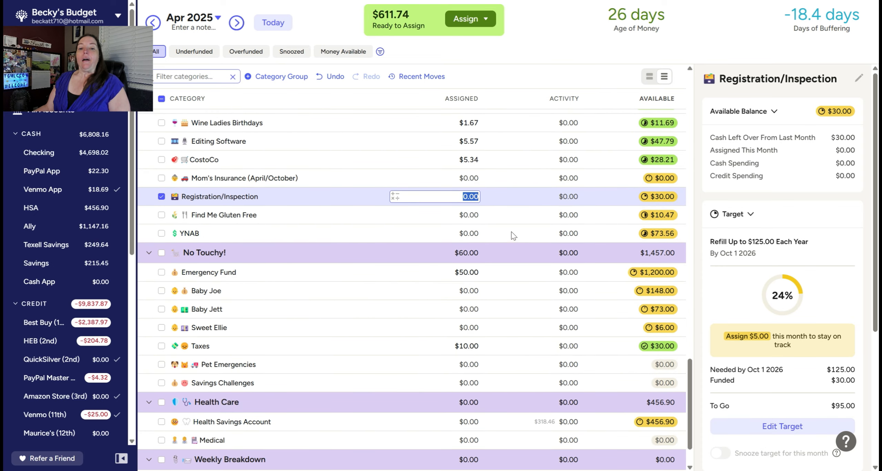
pyautogui.click(450, 217)
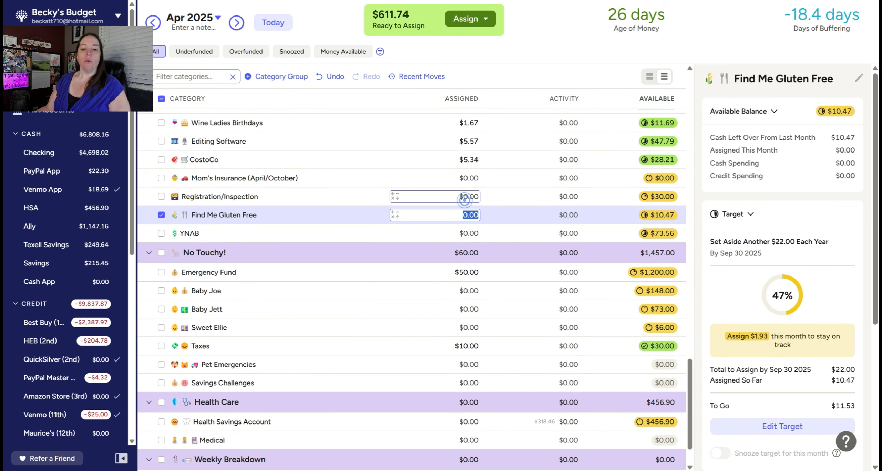
pyautogui.click(465, 201)
pyautogui.write('5')
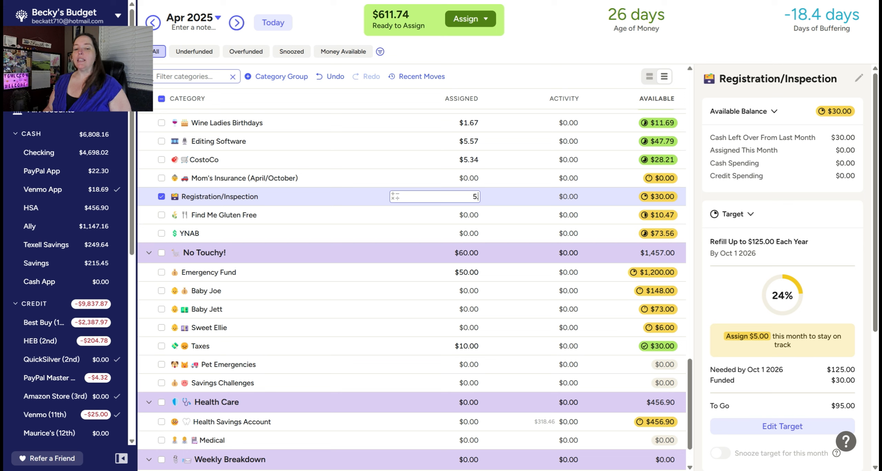
pyautogui.press('Return')
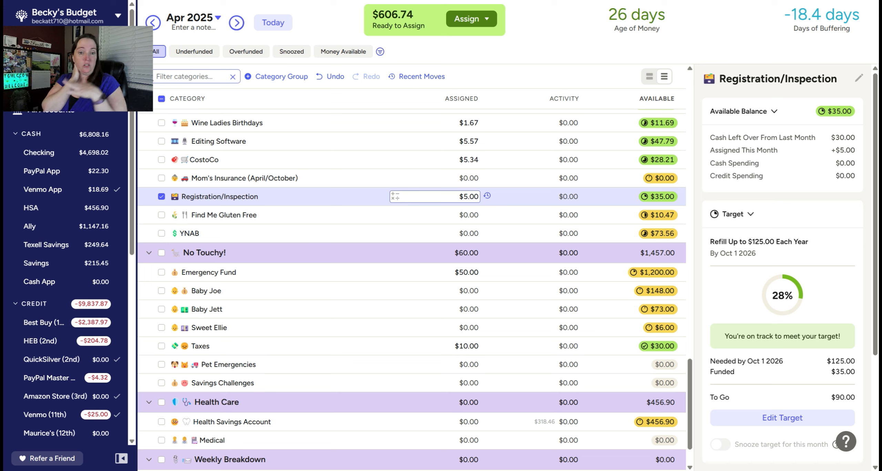
# Step: Assign $1.93 to Find Me Gluten Free and $5.56 to YNAB in the Once a Year group
pyautogui.click(448, 215)
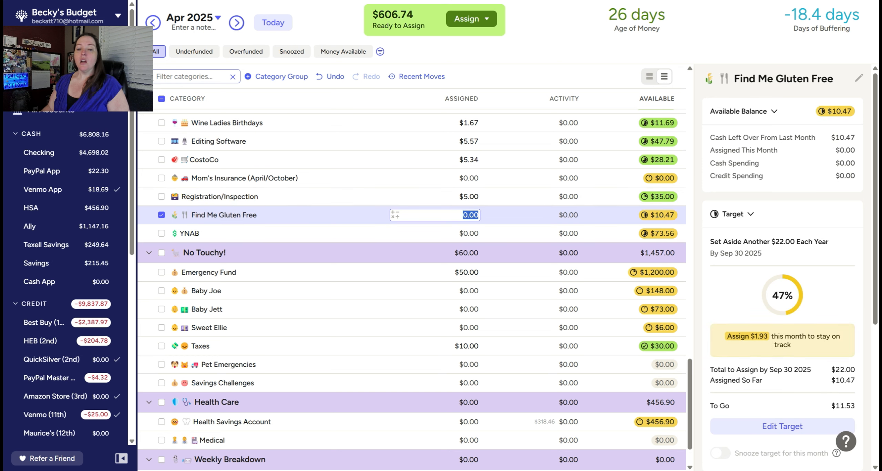
pyautogui.write('1.93')
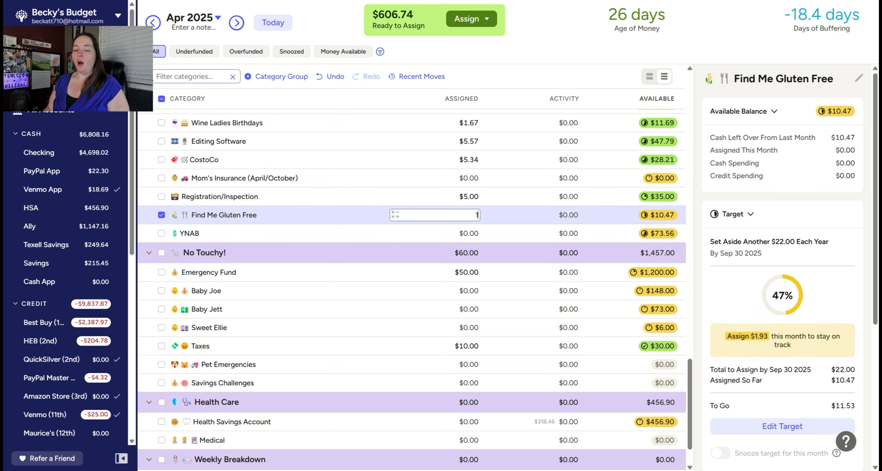
pyautogui.press('Return')
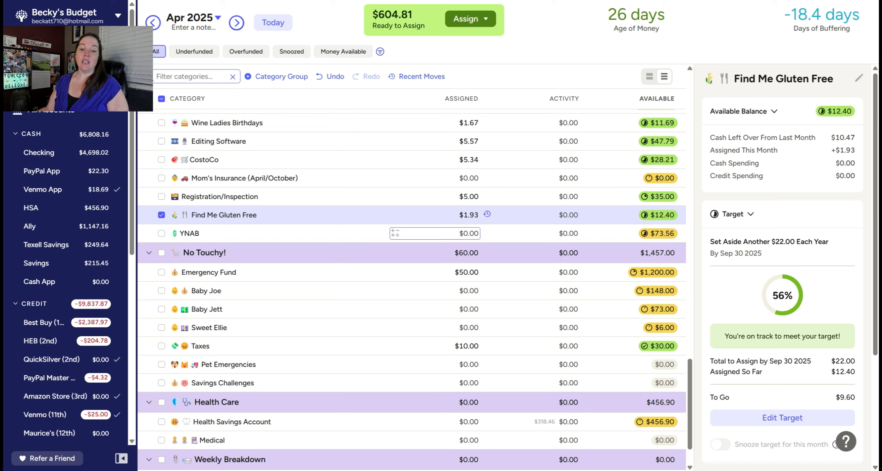
pyautogui.click(466, 234)
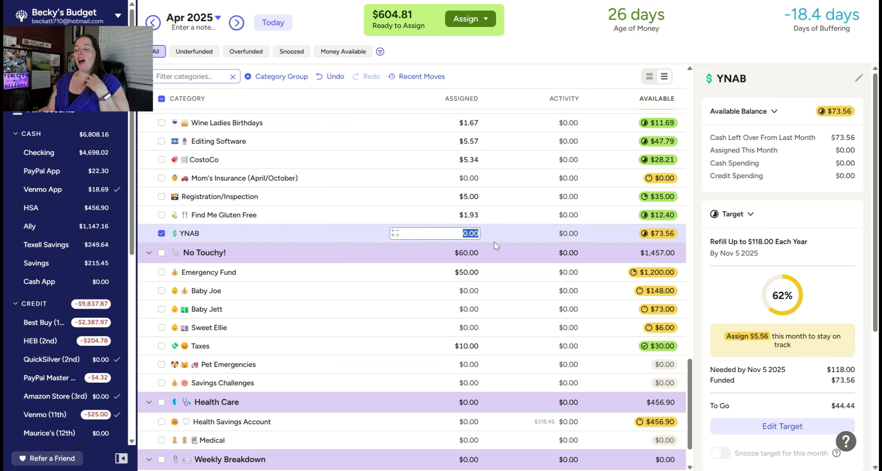
pyautogui.write('5.56')
pyautogui.press('Return')
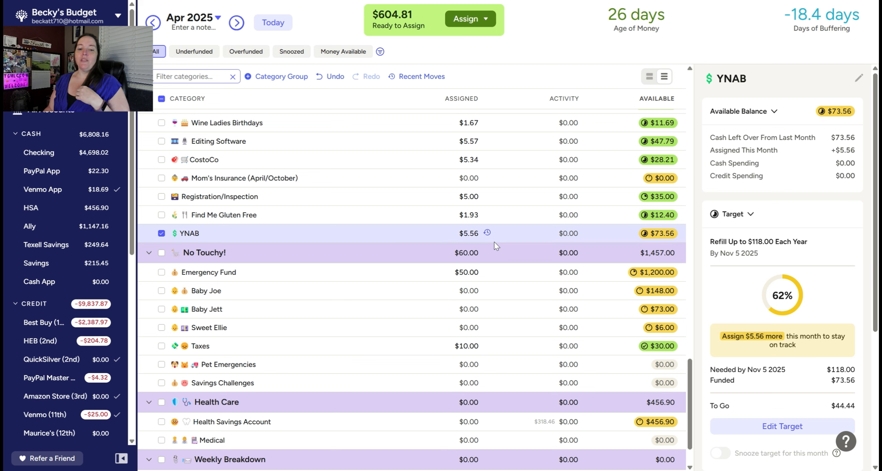
# Step: Clear the YNAB category selection and assign $335 to Next Week in the Weekly Breakdown group for April 2025
pyautogui.scroll(-2, 462, 264)
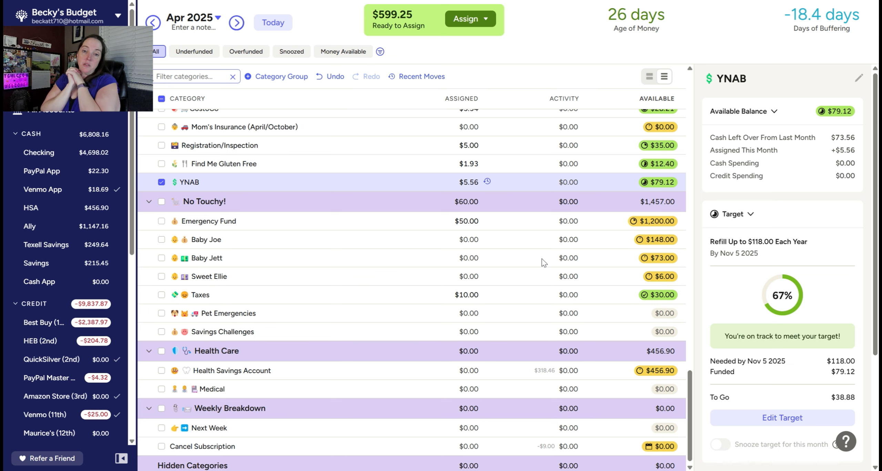
pyautogui.scroll(-1, 509, 290)
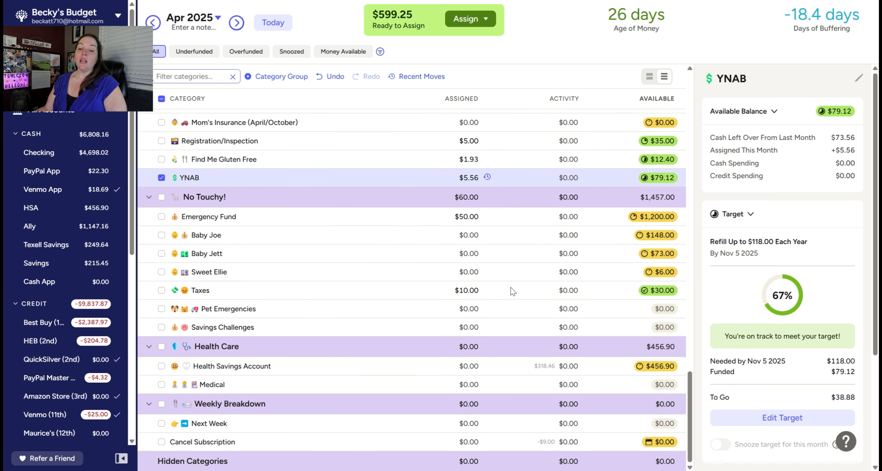
pyautogui.click(463, 236)
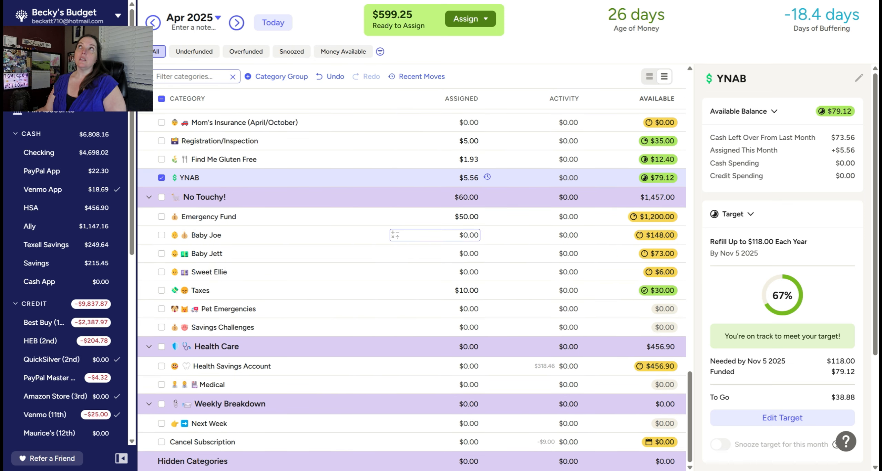
pyautogui.click(161, 178)
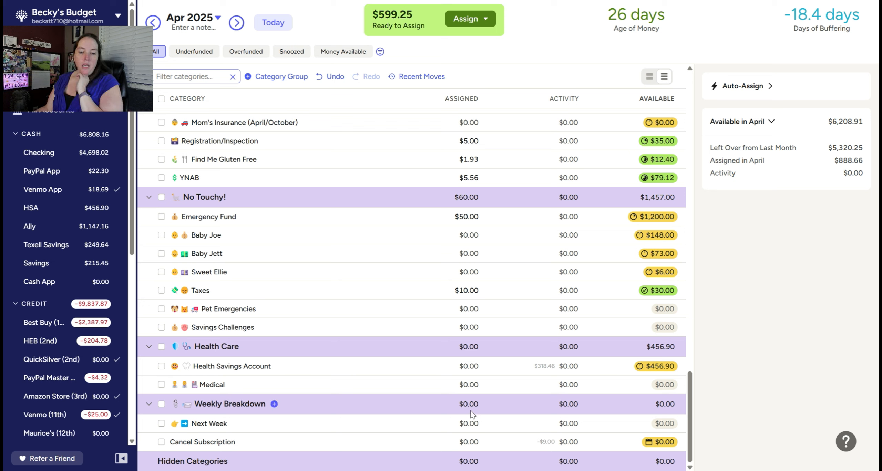
pyautogui.click(468, 423)
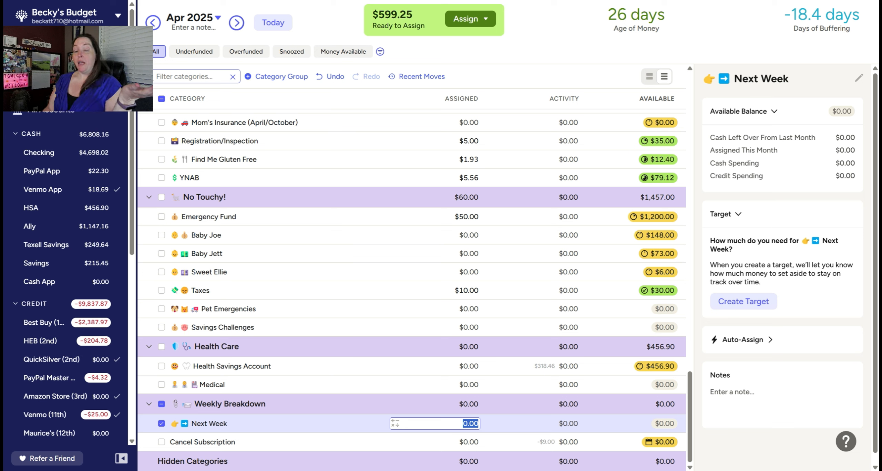
pyautogui.write('335')
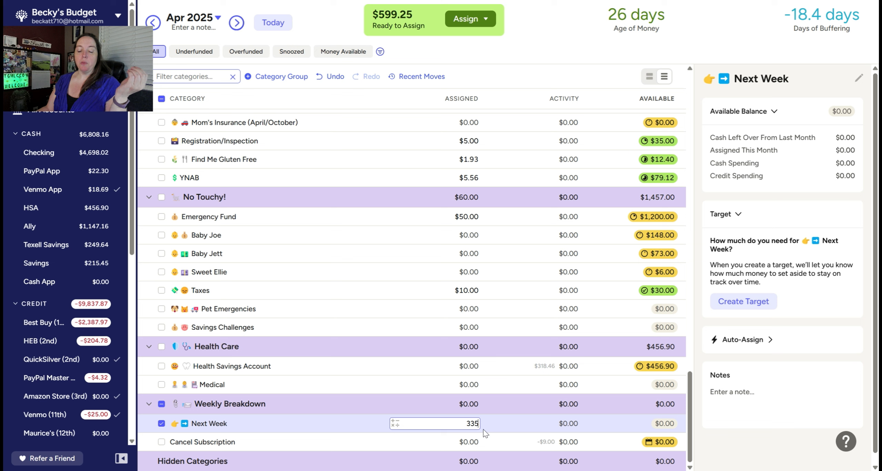
pyautogui.press('Return')
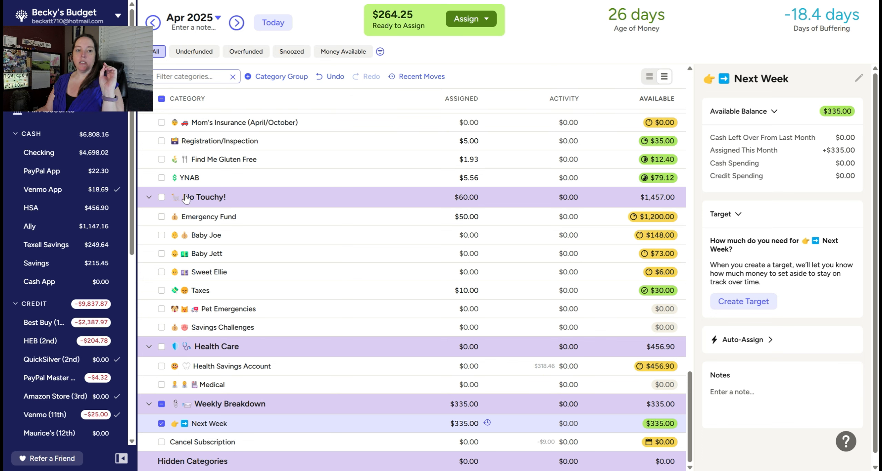
# Step: Go back to March 2025 and add $264.25 to the amount assigned to the Amex (26th) credit card payment
pyautogui.click(153, 23)
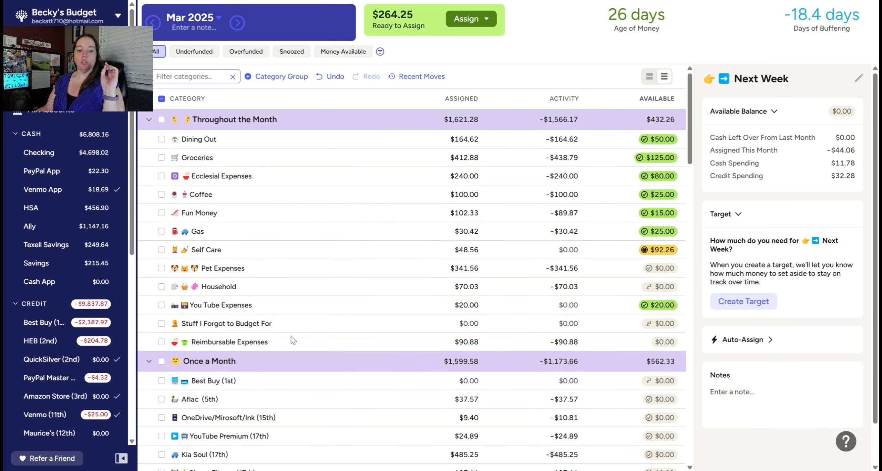
pyautogui.scroll(-10, 341, 312)
pyautogui.scroll(8, 375, 293)
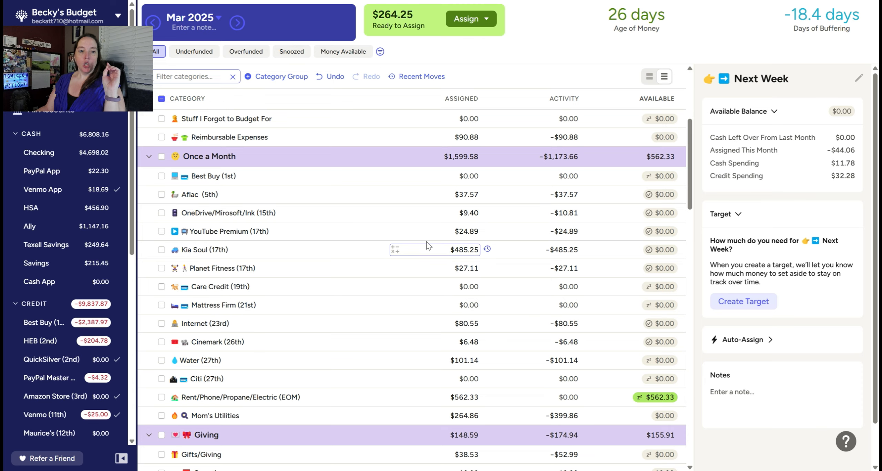
pyautogui.scroll(-10, 428, 245)
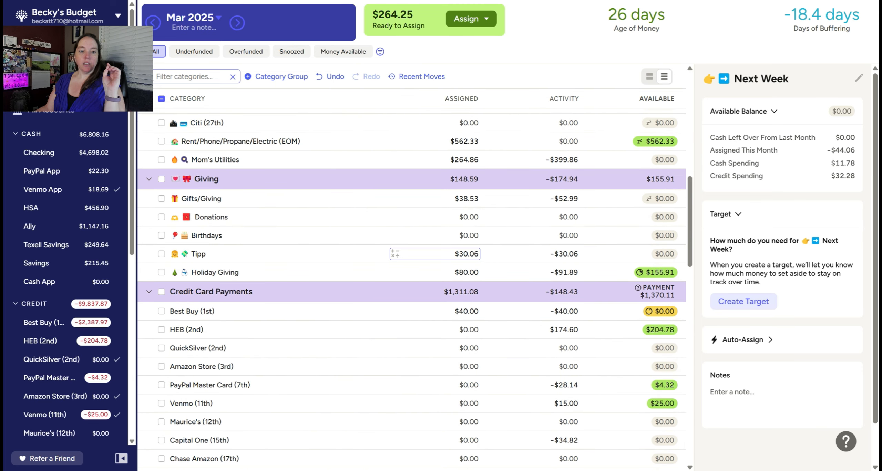
pyautogui.scroll(-12, 468, 262)
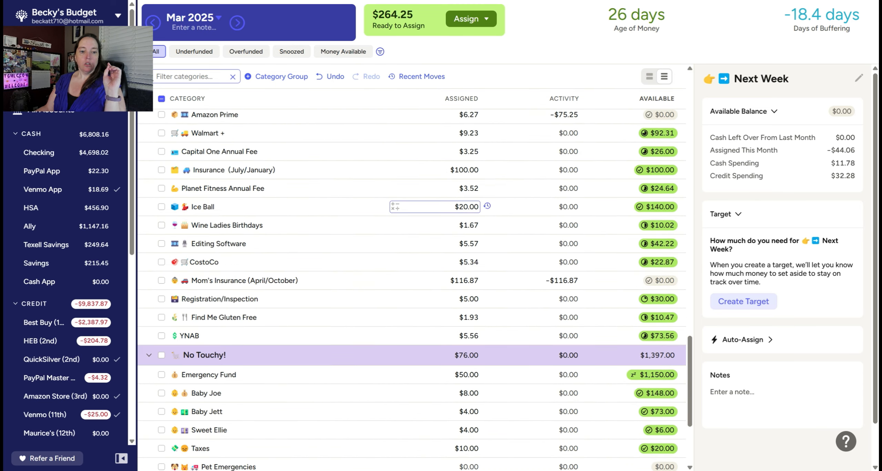
pyautogui.scroll(-3, 468, 262)
pyautogui.scroll(10, 472, 267)
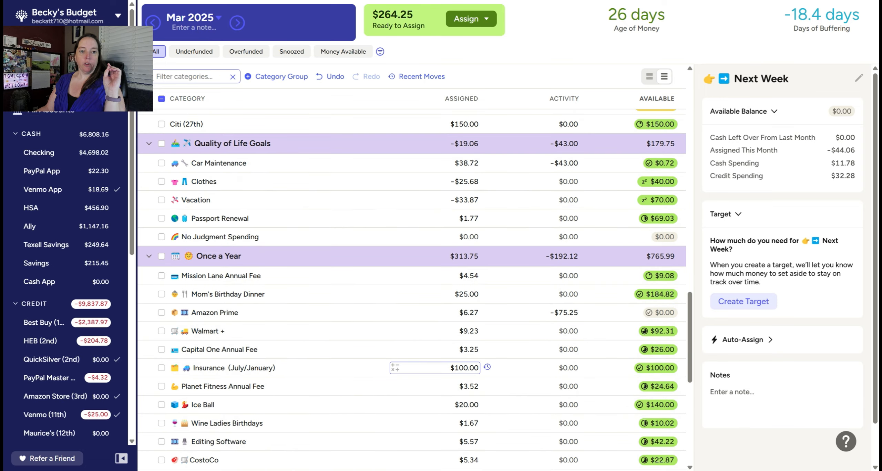
pyautogui.scroll(2, 475, 272)
pyautogui.click(467, 262)
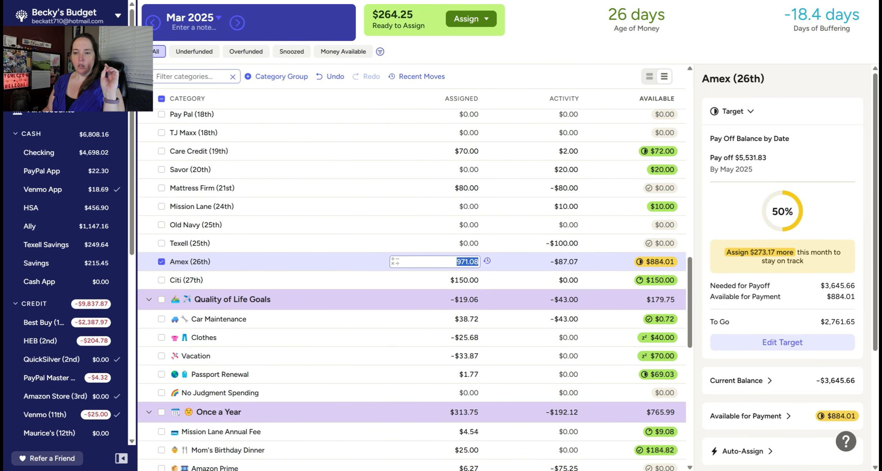
pyautogui.write('+264.25')
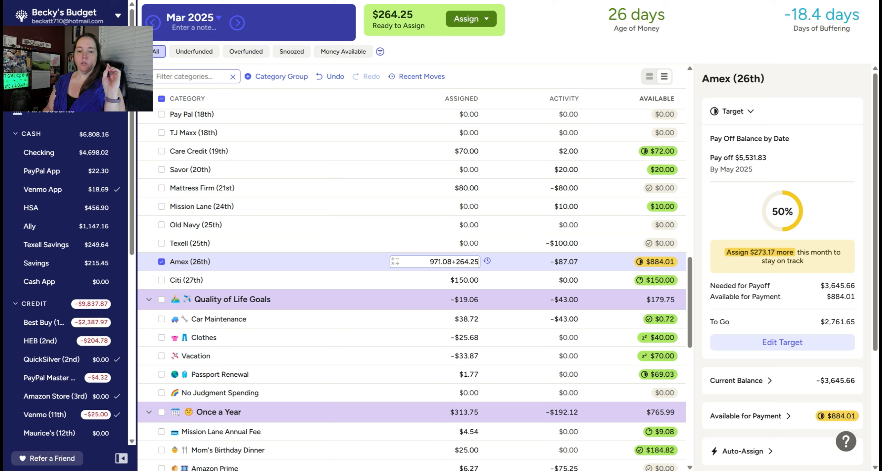
pyautogui.press('Return')
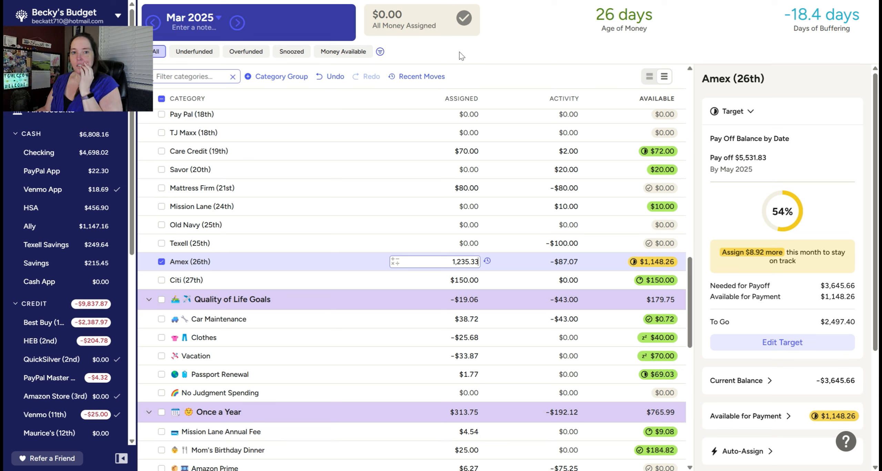
pyautogui.press('Return')
pyautogui.scroll(2, 544, 148)
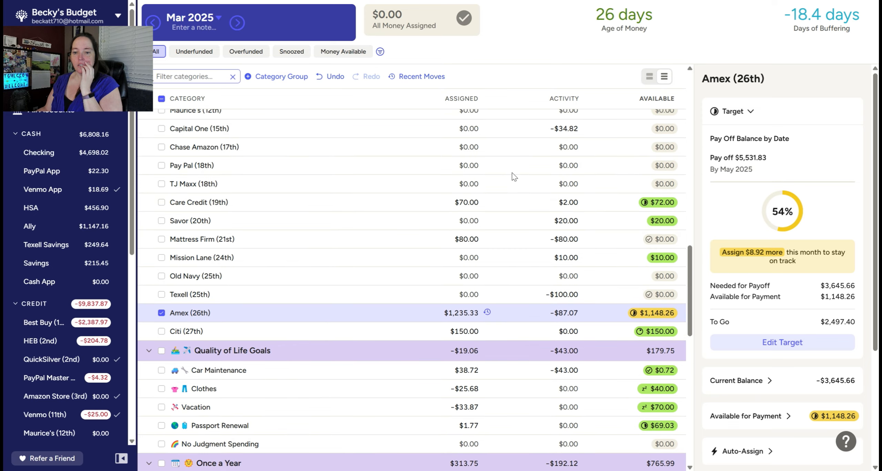
pyautogui.scroll(2, 665, 238)
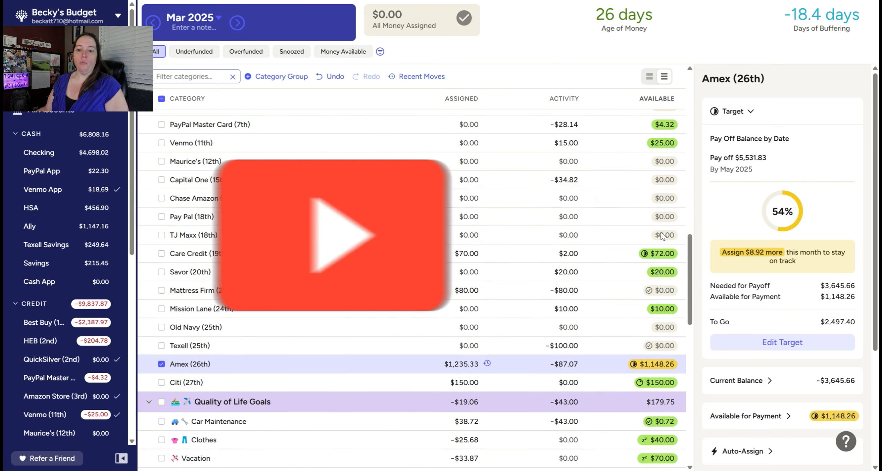
pyautogui.scroll(10, 616, 251)
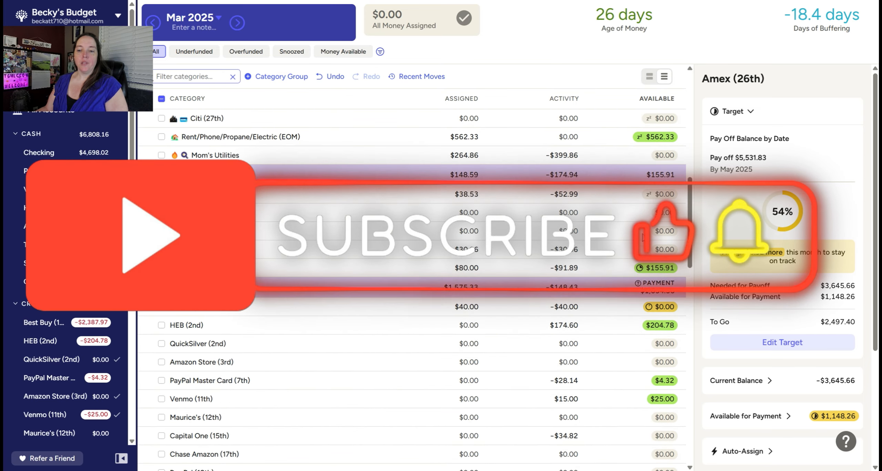
pyautogui.scroll(-14, 608, 246)
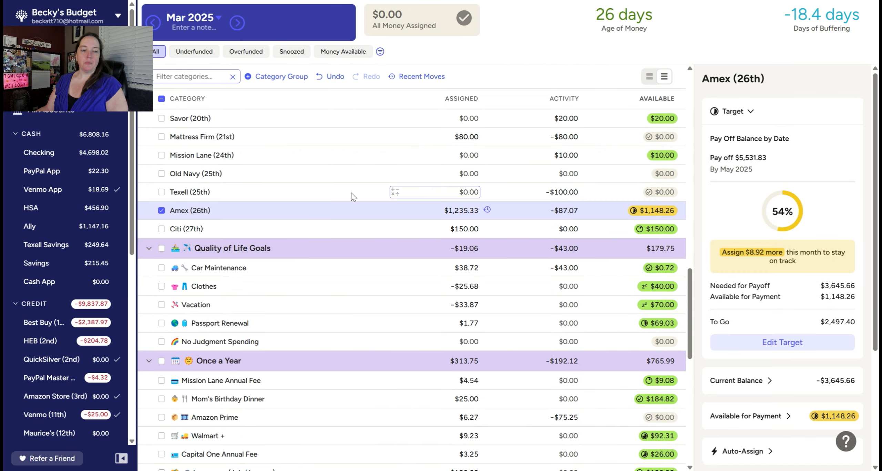
# Step: Clear the Amex (26th) selection and review the available amounts in the Credit Card Payments group for March 2025
pyautogui.click(161, 210)
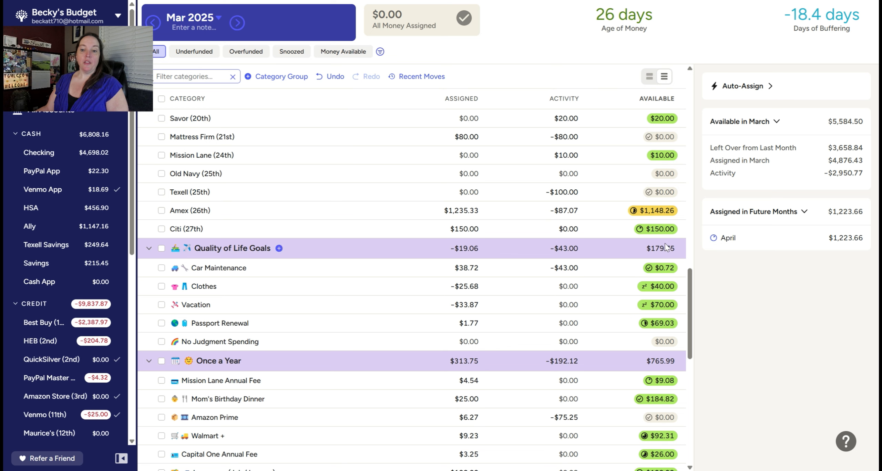
pyautogui.scroll(6, 650, 239)
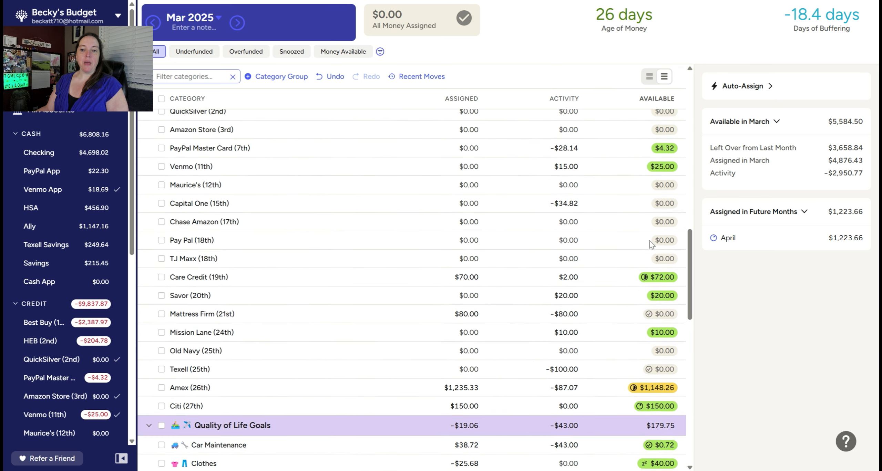
pyautogui.scroll(3, 671, 250)
pyautogui.scroll(2, 658, 248)
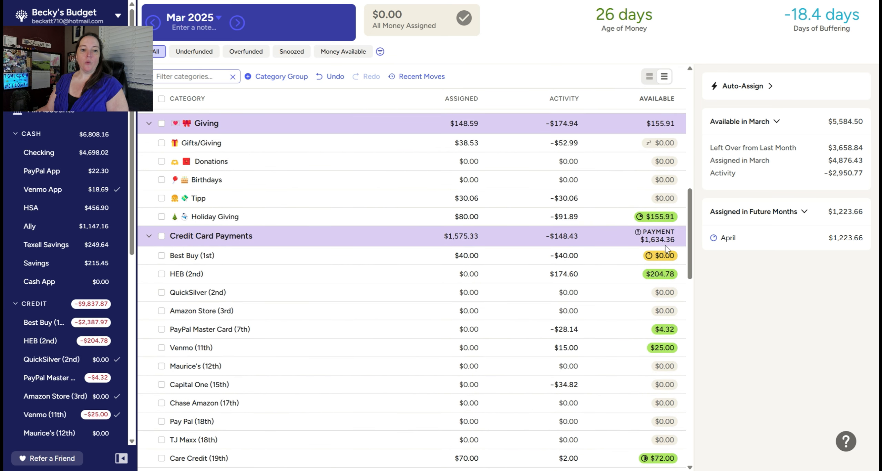
pyautogui.scroll(-2, 655, 246)
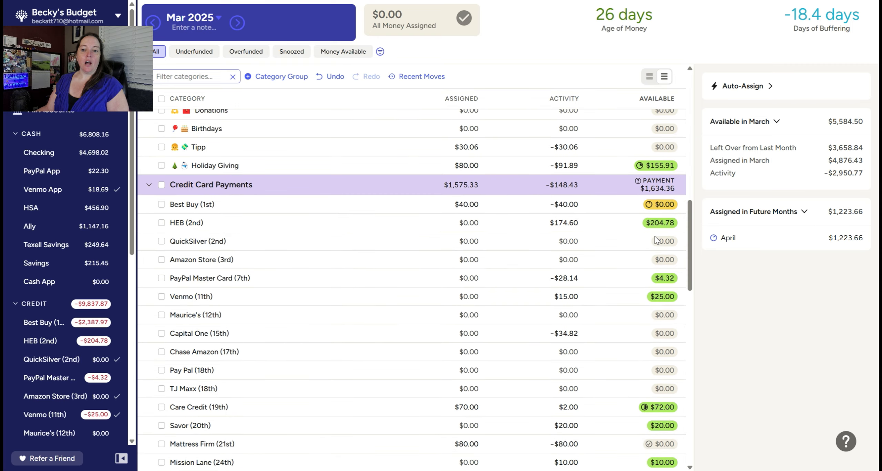
pyautogui.scroll(-2, 646, 355)
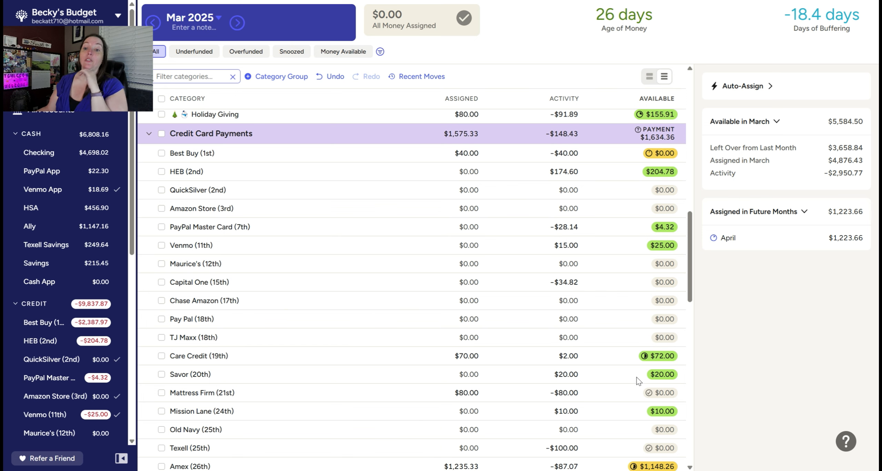
pyautogui.scroll(-3, 629, 371)
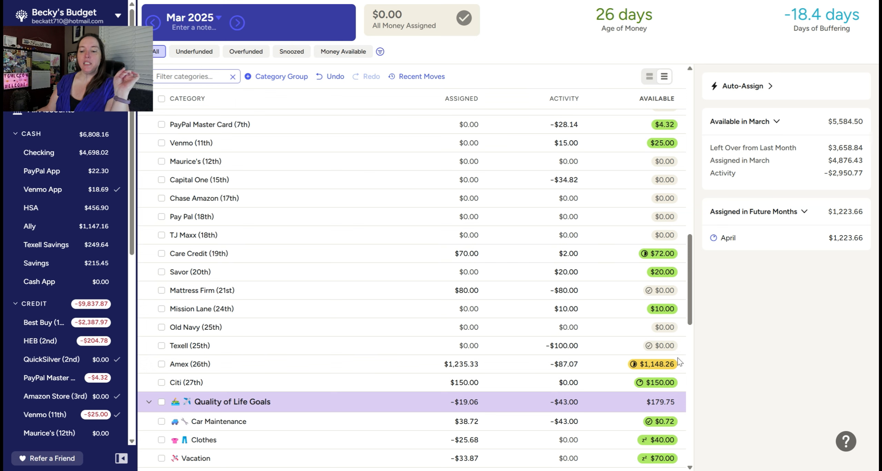
# Step: Review the March 2025 available amounts from Quality of Life Goals and Once a Year through No Touchy!, Health Care and Weekly Breakdown
pyautogui.scroll(-1, 679, 361)
pyautogui.scroll(-1, 679, 361)
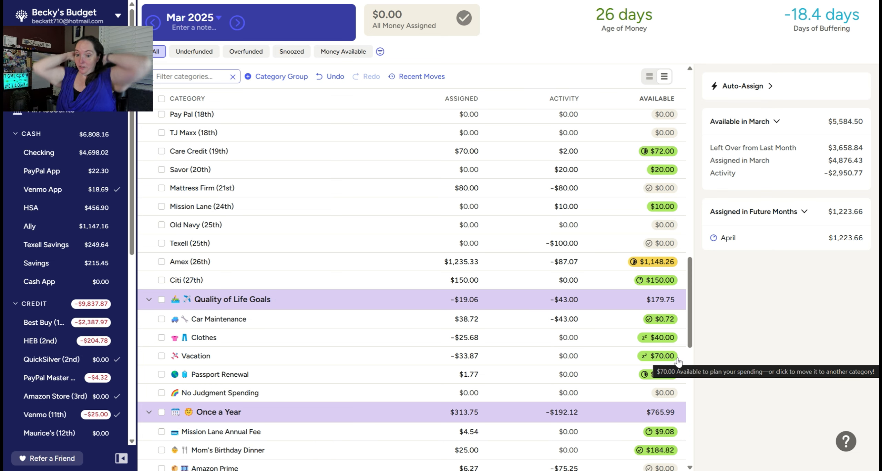
pyautogui.scroll(-6, 677, 362)
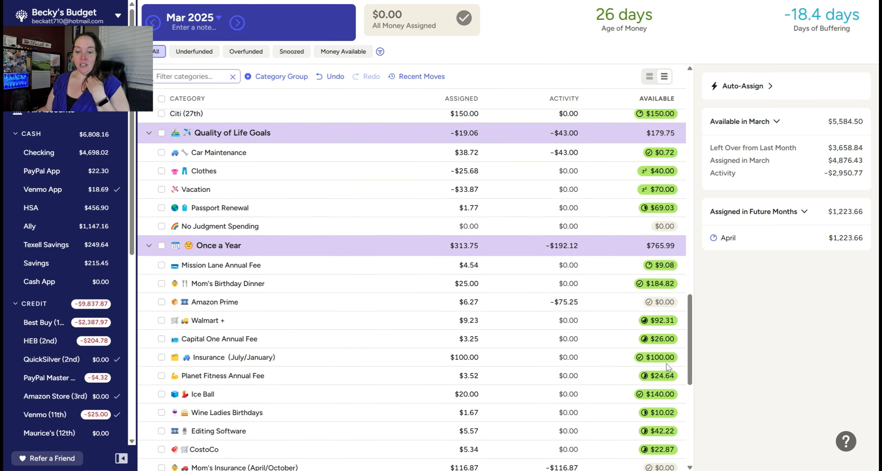
pyautogui.scroll(-3, 668, 368)
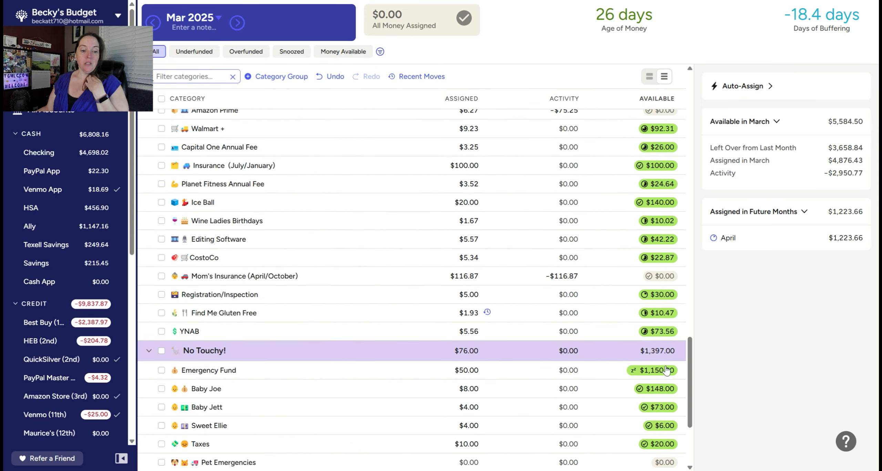
pyautogui.scroll(-3, 661, 372)
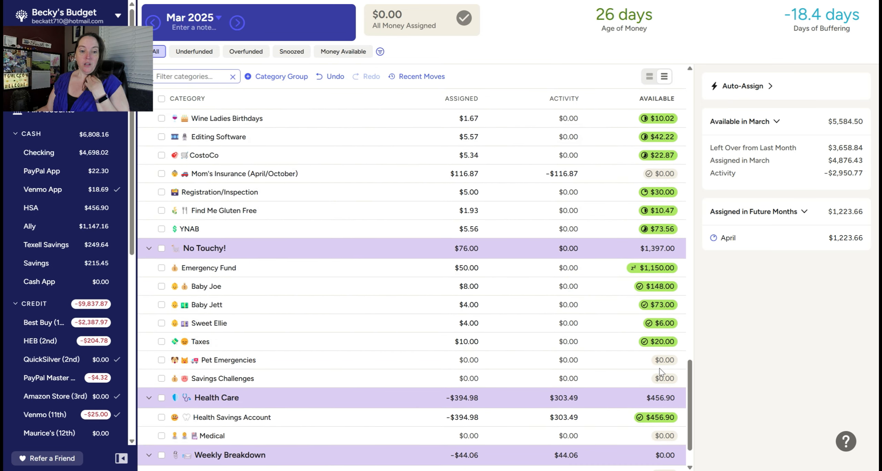
pyautogui.scroll(-2, 660, 372)
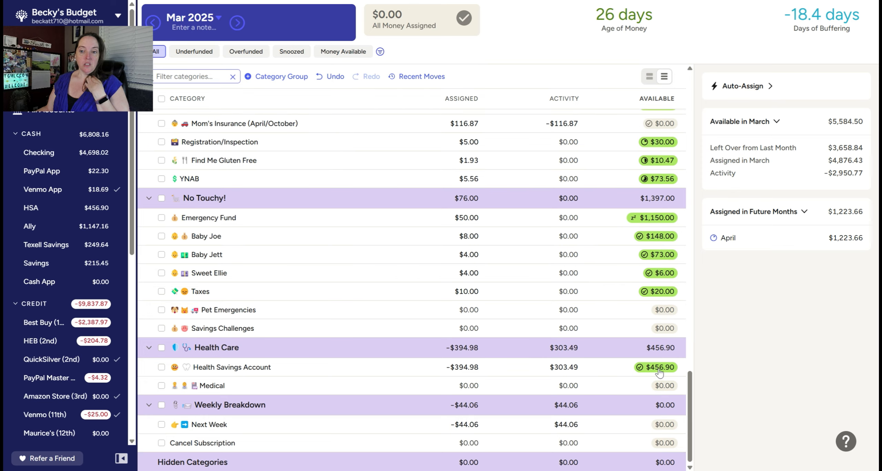
# Step: Review the March 2025 balances in the Giving, Once a Month and Throughout the Month groups, back to the start of the budget
pyautogui.scroll(8, 659, 373)
pyautogui.scroll(15, 659, 372)
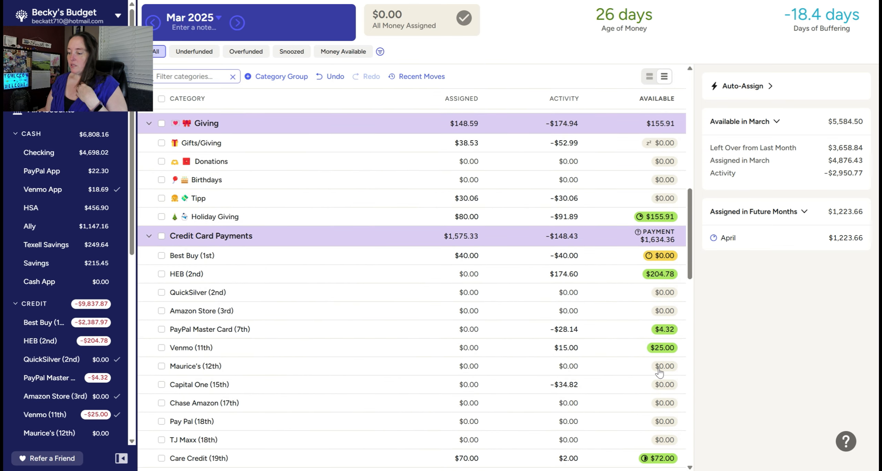
pyautogui.scroll(10, 658, 372)
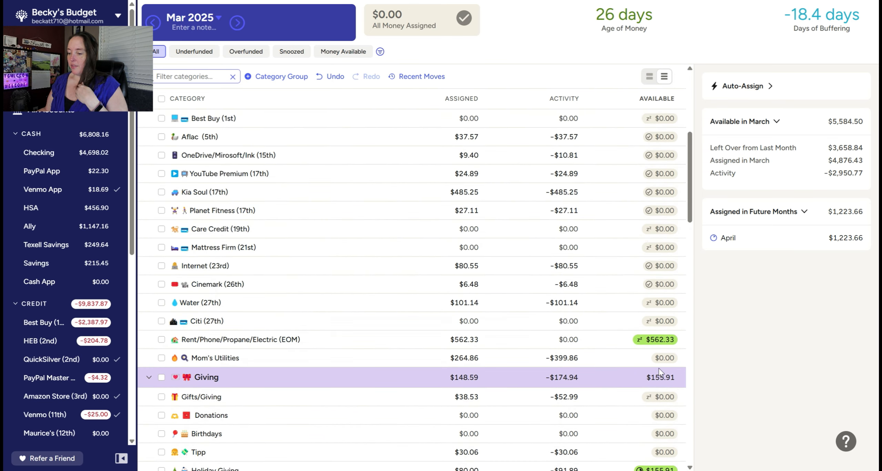
pyautogui.scroll(3, 660, 372)
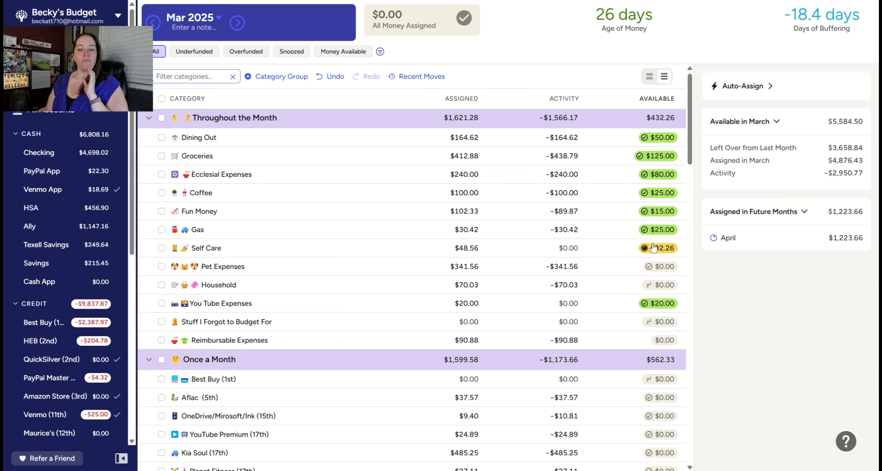
pyautogui.scroll(-8, 650, 237)
pyautogui.scroll(2, 654, 246)
pyautogui.scroll(2, 653, 247)
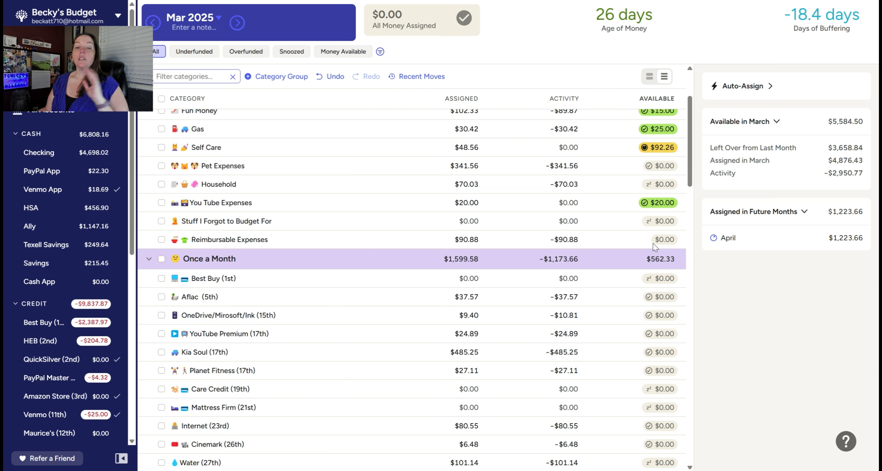
pyautogui.scroll(3, 655, 246)
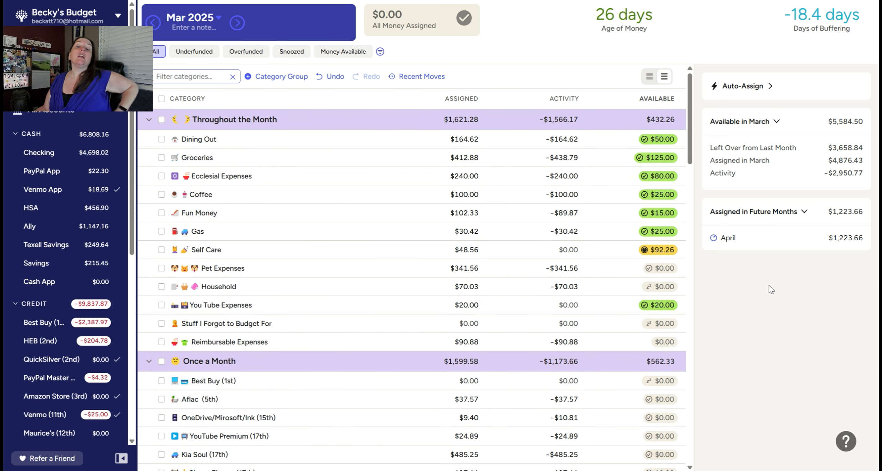